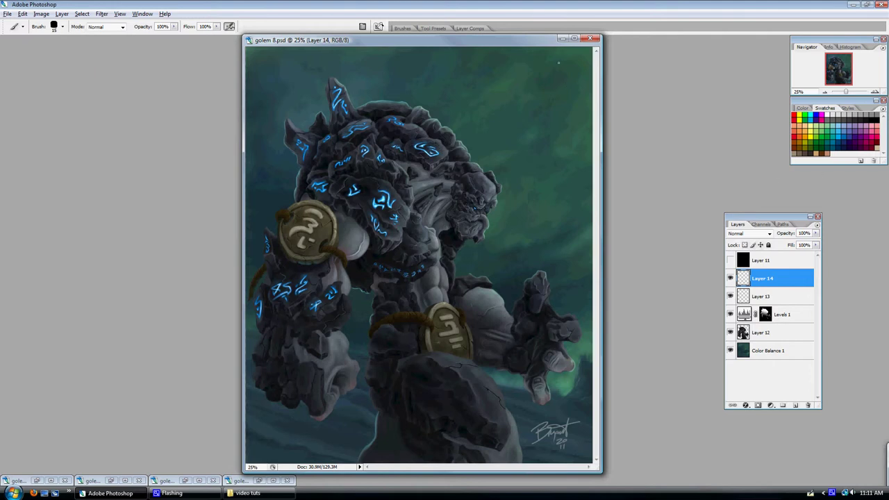
Minimize golem 8.psd and restore the golem 2.psd sketch document
{"action": "left_click", "coordinate": [563, 38]}
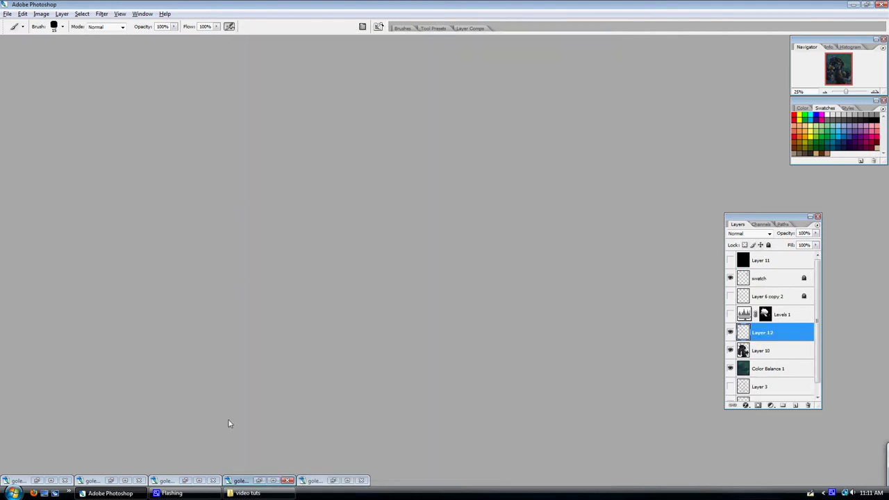
{"action": "left_click", "coordinate": [38, 480]}
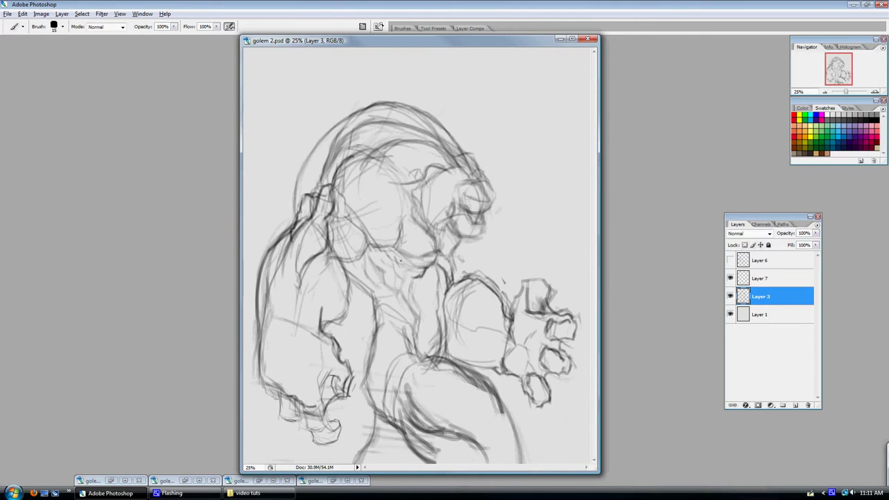
Review the current brush's tip shape and its Other Dynamics opacity and flow controls
{"action": "left_click", "coordinate": [404, 28]}
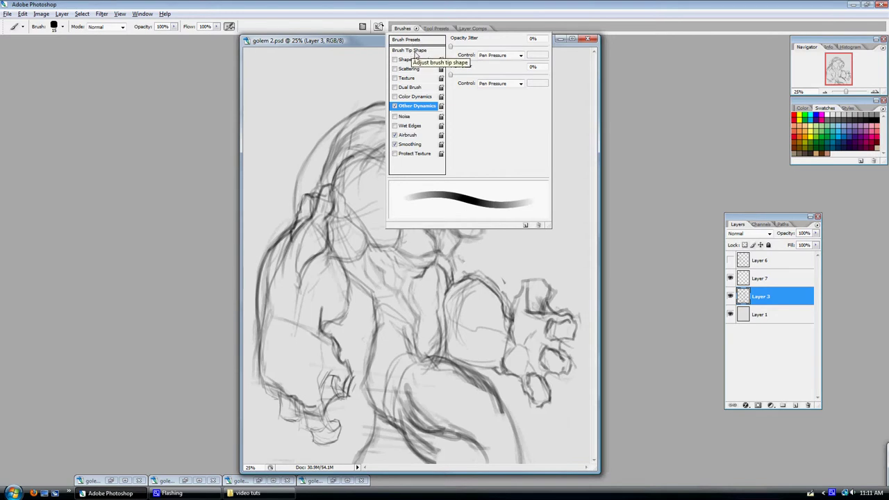
{"action": "left_click", "coordinate": [416, 51]}
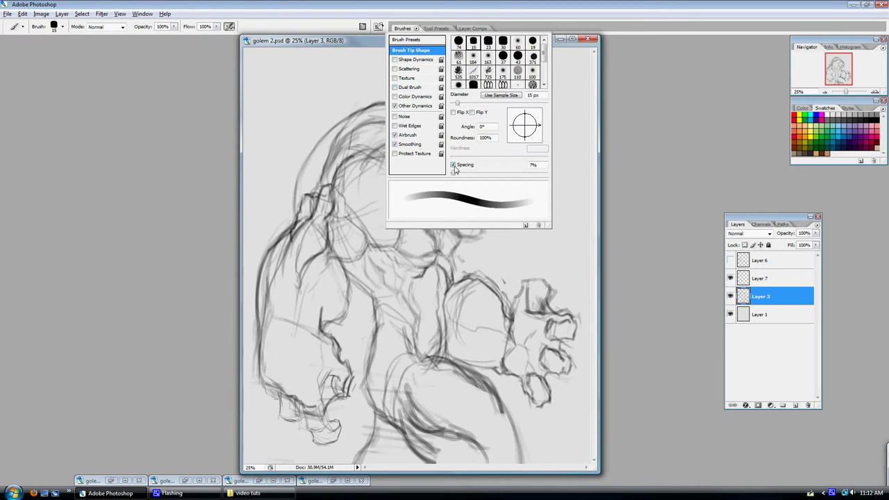
{"action": "left_click", "coordinate": [417, 106]}
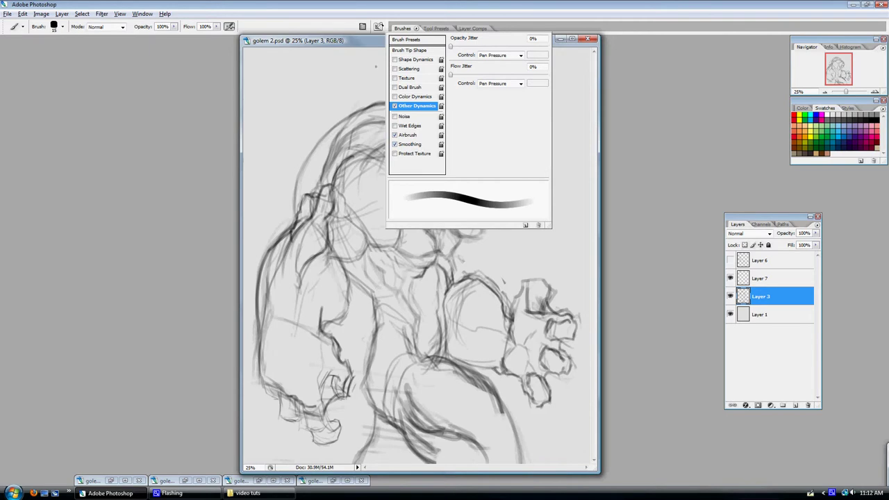
{"action": "left_click", "coordinate": [364, 44]}
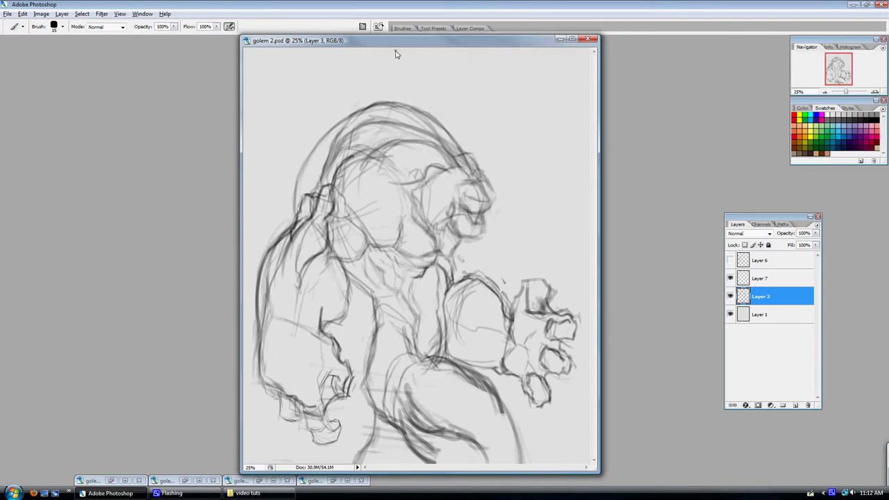
Sketch a simple rectangular box in perspective on Layer 3, in the empty background above the golem's raised hand
{"action": "mouse_move", "coordinate": [512, 97]}
{"action": "left_mouse_down"}
{"action": "mouse_move", "coordinate": [535, 84]}
{"action": "mouse_move", "coordinate": [489, 120]}
{"action": "mouse_move", "coordinate": [548, 119]}
{"action": "left_mouse_up"}
{"action": "mouse_move", "coordinate": [530, 85]}
{"action": "left_mouse_down"}
{"action": "mouse_move", "coordinate": [569, 91]}
{"action": "mouse_move", "coordinate": [545, 120]}
{"action": "left_mouse_up"}
{"action": "mouse_move", "coordinate": [574, 88]}
{"action": "left_mouse_down"}
{"action": "mouse_move", "coordinate": [569, 121]}
{"action": "mouse_move", "coordinate": [549, 142]}
{"action": "left_mouse_up"}
{"action": "left_click_drag", "start_coordinate": [489, 126], "coordinate": [497, 144]}
{"action": "left_click_drag", "start_coordinate": [552, 143], "coordinate": [503, 147]}
{"action": "left_click_drag", "start_coordinate": [546, 122], "coordinate": [545, 139]}
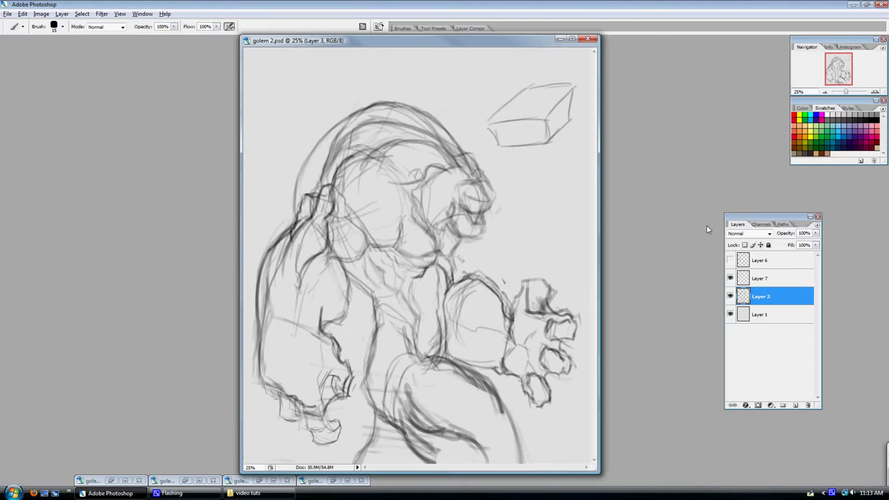
Lower Layer 3's opacity to 39% and make Layer 7 the active layer
{"action": "left_click", "coordinate": [815, 233]}
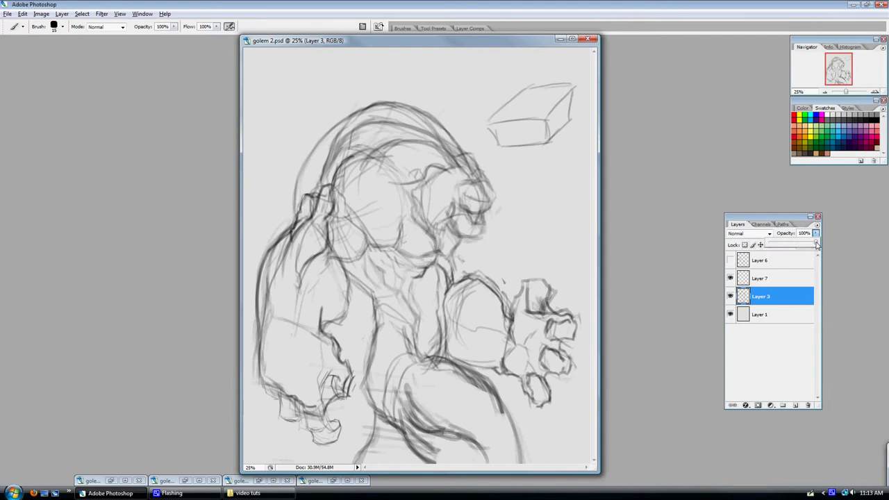
{"action": "left_click_drag", "start_coordinate": [814, 244], "coordinate": [788, 248]}
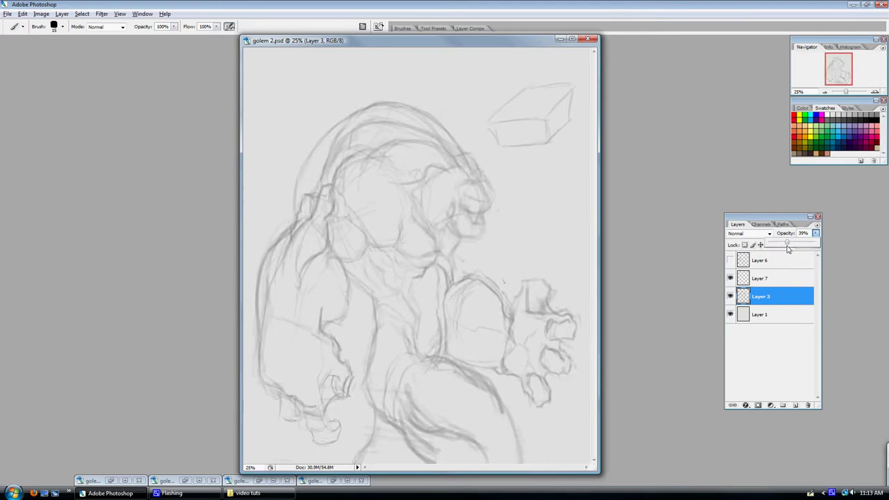
{"action": "left_click", "coordinate": [790, 279]}
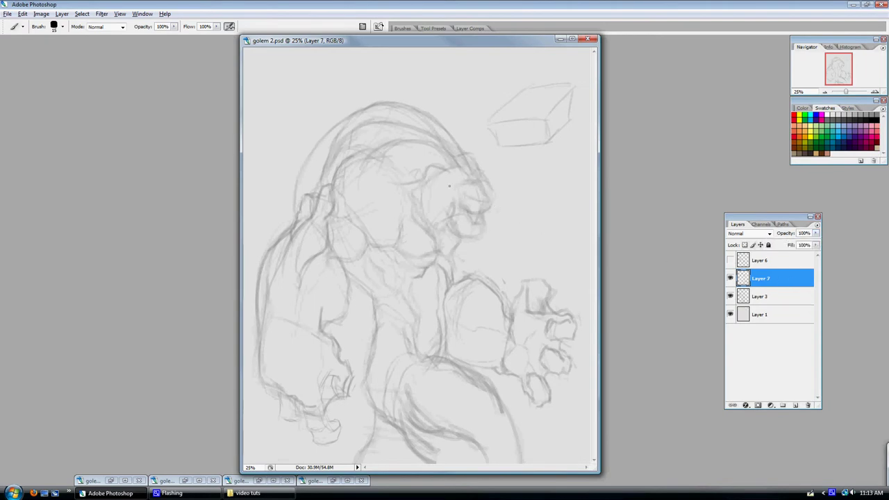
Outline the golem's brow, mouth and jaw on Layer 7 with angular dark strokes, reducing the brush to 9 px
{"action": "key", "text": "ctrl+plus"}
{"action": "mouse_move", "coordinate": [495, 174]}
{"action": "left_mouse_down"}
{"action": "mouse_move", "coordinate": [477, 211]}
{"action": "mouse_move", "coordinate": [475, 181]}
{"action": "mouse_move", "coordinate": [513, 203]}
{"action": "mouse_move", "coordinate": [517, 189]}
{"action": "mouse_move", "coordinate": [542, 195]}
{"action": "mouse_move", "coordinate": [541, 186]}
{"action": "mouse_move", "coordinate": [527, 199]}
{"action": "mouse_move", "coordinate": [526, 224]}
{"action": "mouse_move", "coordinate": [510, 214]}
{"action": "mouse_move", "coordinate": [498, 222]}
{"action": "mouse_move", "coordinate": [524, 226]}
{"action": "mouse_move", "coordinate": [535, 250]}
{"action": "mouse_move", "coordinate": [519, 263]}
{"action": "mouse_move", "coordinate": [476, 266]}
{"action": "mouse_move", "coordinate": [448, 224]}
{"action": "mouse_move", "coordinate": [461, 197]}
{"action": "mouse_move", "coordinate": [452, 232]}
{"action": "mouse_move", "coordinate": [473, 255]}
{"action": "left_mouse_up"}
{"action": "key", "text": "bracketleft"}
{"action": "key", "text": "bracketleft"}
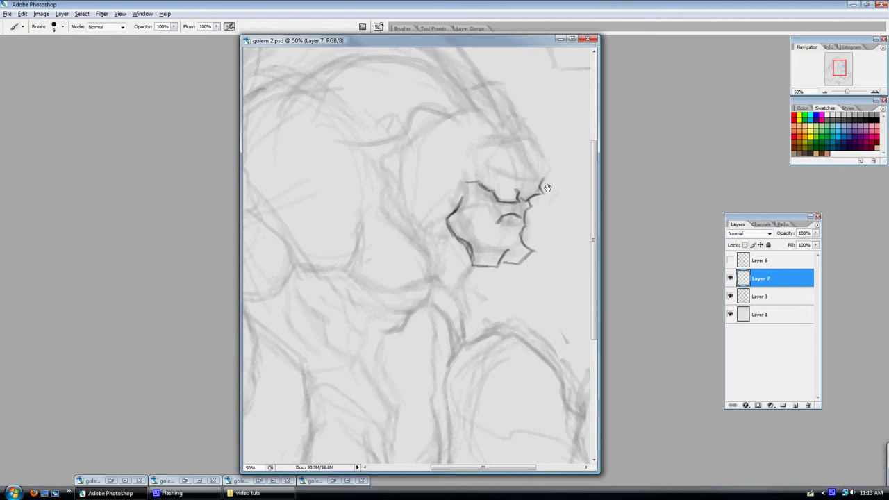
Trace the golem's shoulder plate and the rock edges across its chest on Layer 7 with angular lines over the faded sketch
{"action": "left_click_drag", "start_coordinate": [546, 187], "coordinate": [596, 185]}
{"action": "mouse_move", "coordinate": [431, 211]}
{"action": "left_mouse_down"}
{"action": "mouse_move", "coordinate": [470, 251]}
{"action": "mouse_move", "coordinate": [465, 273]}
{"action": "mouse_move", "coordinate": [431, 292]}
{"action": "mouse_move", "coordinate": [389, 276]}
{"action": "left_mouse_up"}
{"action": "mouse_move", "coordinate": [464, 272]}
{"action": "left_mouse_down"}
{"action": "mouse_move", "coordinate": [390, 269]}
{"action": "mouse_move", "coordinate": [459, 272]}
{"action": "left_mouse_up"}
{"action": "left_click_drag", "start_coordinate": [389, 276], "coordinate": [415, 283]}
{"action": "mouse_move", "coordinate": [471, 282]}
{"action": "left_mouse_down"}
{"action": "mouse_move", "coordinate": [473, 303]}
{"action": "mouse_move", "coordinate": [427, 329]}
{"action": "left_mouse_up"}
{"action": "left_click_drag", "start_coordinate": [467, 300], "coordinate": [440, 319]}
{"action": "mouse_move", "coordinate": [445, 316]}
{"action": "left_mouse_down"}
{"action": "mouse_move", "coordinate": [416, 327]}
{"action": "mouse_move", "coordinate": [427, 321]}
{"action": "mouse_move", "coordinate": [375, 316]}
{"action": "mouse_move", "coordinate": [339, 297]}
{"action": "mouse_move", "coordinate": [328, 311]}
{"action": "mouse_move", "coordinate": [384, 334]}
{"action": "mouse_move", "coordinate": [427, 332]}
{"action": "left_mouse_up"}
{"action": "left_click_drag", "start_coordinate": [507, 252], "coordinate": [539, 310]}
{"action": "mouse_move", "coordinate": [424, 174]}
{"action": "left_mouse_down"}
{"action": "mouse_move", "coordinate": [441, 213]}
{"action": "mouse_move", "coordinate": [439, 268]}
{"action": "mouse_move", "coordinate": [450, 297]}
{"action": "mouse_move", "coordinate": [410, 323]}
{"action": "mouse_move", "coordinate": [394, 325]}
{"action": "mouse_move", "coordinate": [402, 158]}
{"action": "mouse_move", "coordinate": [375, 146]}
{"action": "mouse_move", "coordinate": [338, 149]}
{"action": "mouse_move", "coordinate": [314, 165]}
{"action": "mouse_move", "coordinate": [293, 215]}
{"action": "mouse_move", "coordinate": [297, 242]}
{"action": "mouse_move", "coordinate": [313, 227]}
{"action": "mouse_move", "coordinate": [336, 258]}
{"action": "mouse_move", "coordinate": [375, 277]}
{"action": "mouse_move", "coordinate": [384, 321]}
{"action": "left_mouse_up"}
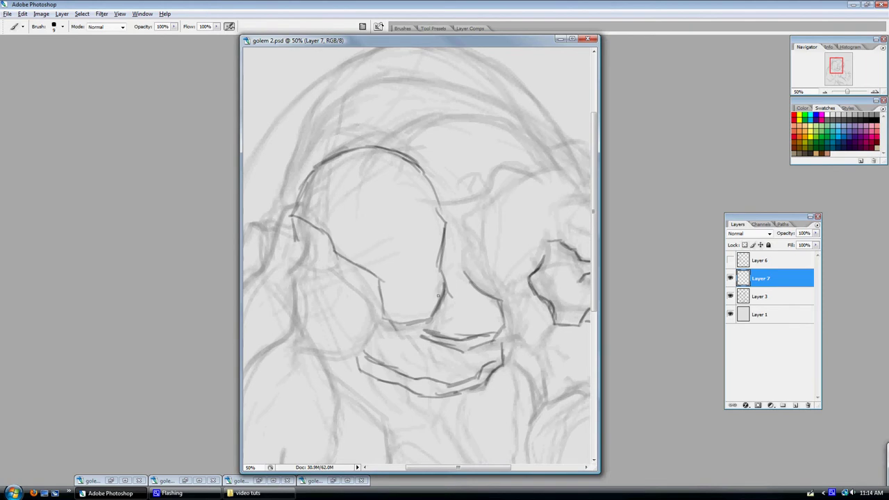
Hide Layer 7 and Layer 3 and show Layer 6 so only the finished line art is displayed
{"action": "key", "text": "ctrl+minus"}
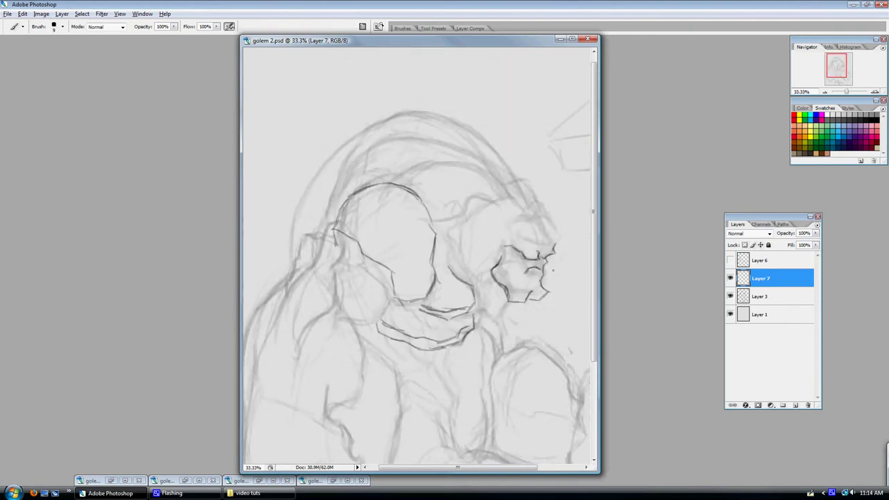
{"action": "key", "text": "ctrl+minus"}
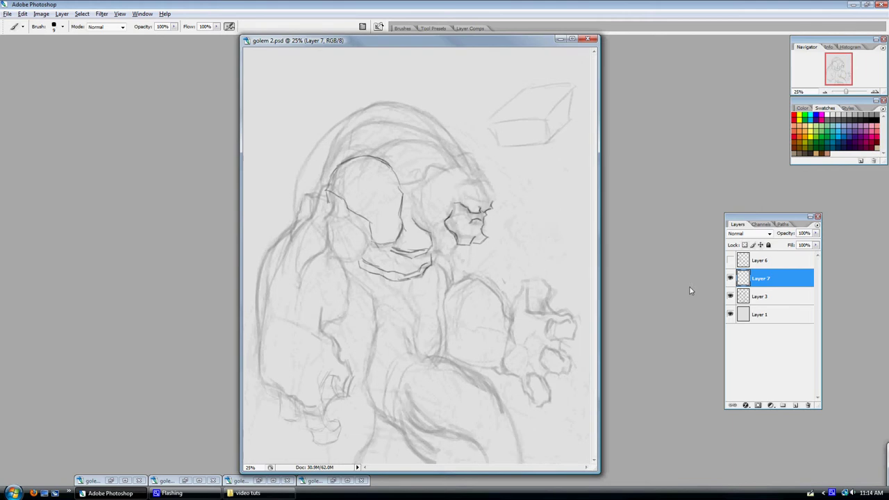
{"action": "left_click", "coordinate": [730, 277]}
{"action": "left_click", "coordinate": [730, 260]}
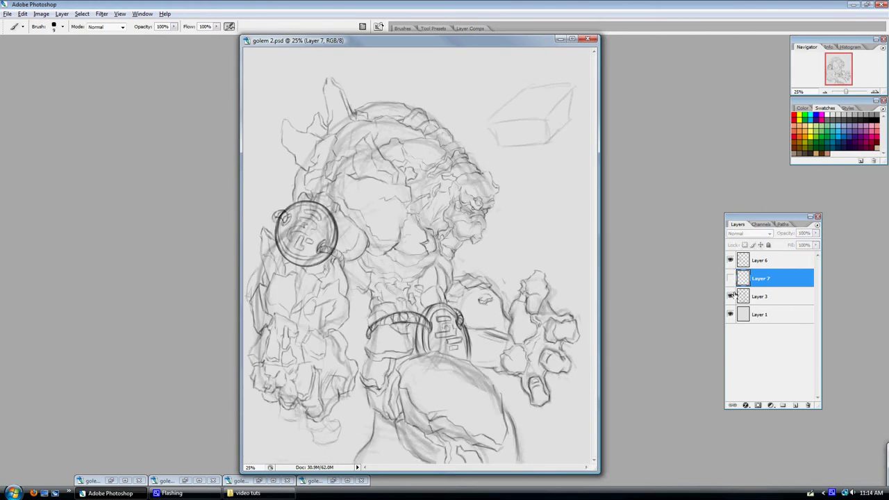
{"action": "left_click", "coordinate": [730, 297]}
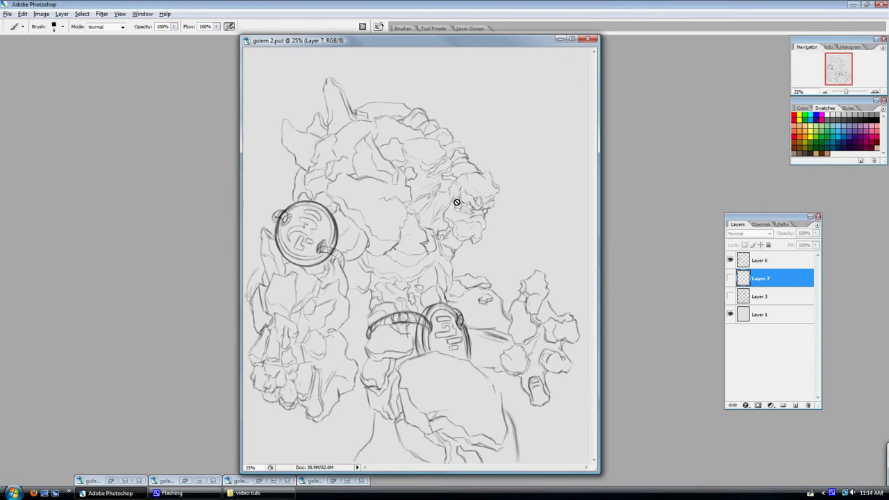
Minimize golem 2.psd and restore the golem 3.psd document
{"action": "left_click", "coordinate": [559, 40]}
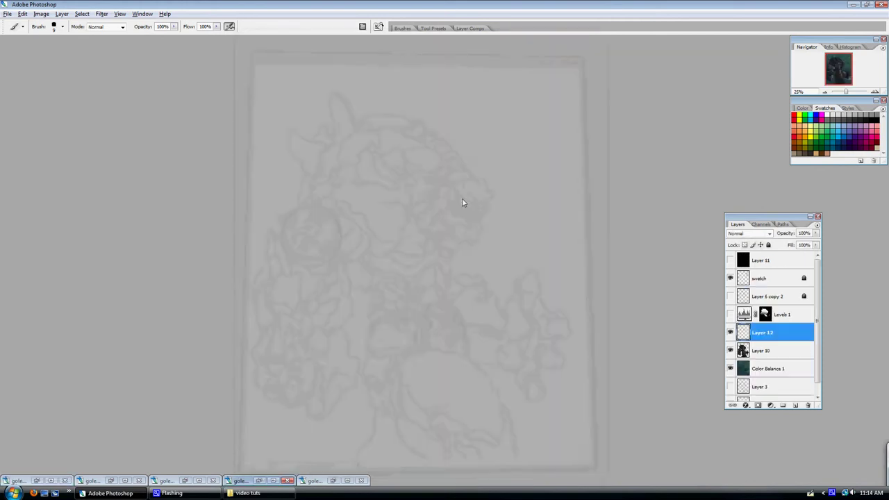
{"action": "left_click", "coordinate": [111, 480]}
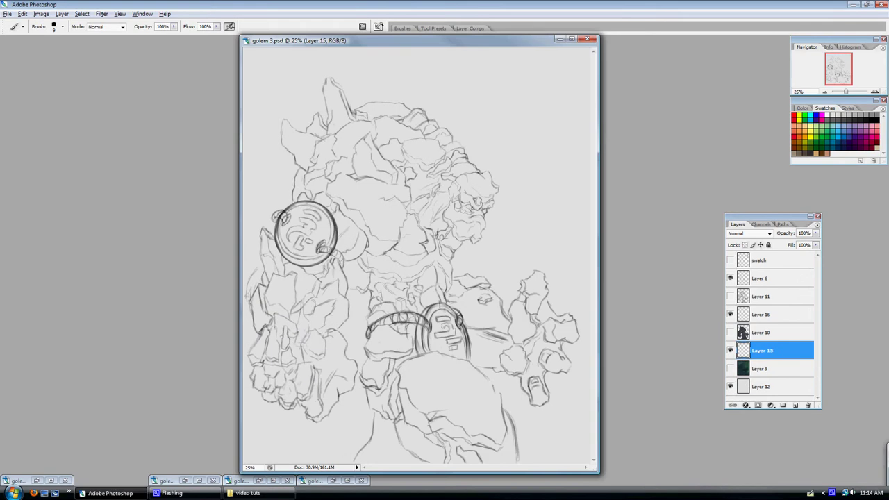
Block in the golem's horns, back, shoulder and head on Layer 15 with flat dark blue-gray, using a 125 px hard round brush
{"action": "right_click", "coordinate": [499, 224]}
{"action": "left_click", "coordinate": [545, 294]}
{"action": "left_click", "coordinate": [627, 219]}
{"action": "key", "text": "bracketright"}
{"action": "key", "text": "bracketright"}
{"action": "key", "text": "bracketright"}
{"action": "key", "text": "bracketright"}
{"action": "mouse_move", "coordinate": [379, 184]}
{"action": "left_mouse_down"}
{"action": "mouse_move", "coordinate": [361, 160]}
{"action": "mouse_move", "coordinate": [371, 142]}
{"action": "mouse_move", "coordinate": [354, 149]}
{"action": "mouse_move", "coordinate": [342, 170]}
{"action": "mouse_move", "coordinate": [345, 135]}
{"action": "mouse_move", "coordinate": [332, 94]}
{"action": "mouse_move", "coordinate": [332, 131]}
{"action": "mouse_move", "coordinate": [288, 132]}
{"action": "mouse_move", "coordinate": [286, 145]}
{"action": "left_mouse_up"}
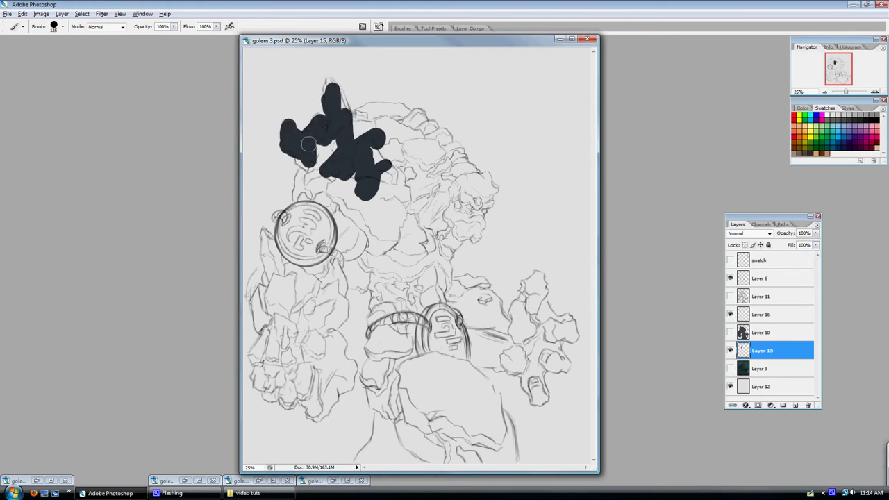
{"action": "mouse_move", "coordinate": [312, 154]}
{"action": "left_mouse_down"}
{"action": "mouse_move", "coordinate": [312, 178]}
{"action": "mouse_move", "coordinate": [301, 183]}
{"action": "mouse_move", "coordinate": [333, 184]}
{"action": "mouse_move", "coordinate": [337, 145]}
{"action": "mouse_move", "coordinate": [328, 153]}
{"action": "mouse_move", "coordinate": [350, 120]}
{"action": "mouse_move", "coordinate": [381, 109]}
{"action": "mouse_move", "coordinate": [414, 115]}
{"action": "mouse_move", "coordinate": [364, 129]}
{"action": "mouse_move", "coordinate": [331, 83]}
{"action": "mouse_move", "coordinate": [328, 93]}
{"action": "mouse_move", "coordinate": [380, 129]}
{"action": "mouse_move", "coordinate": [414, 125]}
{"action": "mouse_move", "coordinate": [420, 115]}
{"action": "mouse_move", "coordinate": [443, 136]}
{"action": "mouse_move", "coordinate": [421, 134]}
{"action": "mouse_move", "coordinate": [394, 155]}
{"action": "mouse_move", "coordinate": [378, 150]}
{"action": "mouse_move", "coordinate": [394, 134]}
{"action": "mouse_move", "coordinate": [375, 143]}
{"action": "mouse_move", "coordinate": [400, 167]}
{"action": "mouse_move", "coordinate": [444, 154]}
{"action": "mouse_move", "coordinate": [406, 128]}
{"action": "mouse_move", "coordinate": [460, 160]}
{"action": "mouse_move", "coordinate": [450, 146]}
{"action": "mouse_move", "coordinate": [474, 175]}
{"action": "mouse_move", "coordinate": [453, 178]}
{"action": "mouse_move", "coordinate": [470, 188]}
{"action": "mouse_move", "coordinate": [488, 182]}
{"action": "mouse_move", "coordinate": [491, 191]}
{"action": "mouse_move", "coordinate": [460, 207]}
{"action": "mouse_move", "coordinate": [460, 220]}
{"action": "mouse_move", "coordinate": [472, 221]}
{"action": "mouse_move", "coordinate": [484, 211]}
{"action": "mouse_move", "coordinate": [465, 229]}
{"action": "mouse_move", "coordinate": [450, 212]}
{"action": "mouse_move", "coordinate": [447, 159]}
{"action": "mouse_move", "coordinate": [429, 165]}
{"action": "mouse_move", "coordinate": [409, 154]}
{"action": "mouse_move", "coordinate": [400, 164]}
{"action": "mouse_move", "coordinate": [397, 188]}
{"action": "mouse_move", "coordinate": [411, 170]}
{"action": "mouse_move", "coordinate": [399, 182]}
{"action": "mouse_move", "coordinate": [398, 226]}
{"action": "mouse_move", "coordinate": [379, 242]}
{"action": "mouse_move", "coordinate": [332, 188]}
{"action": "mouse_move", "coordinate": [344, 208]}
{"action": "mouse_move", "coordinate": [357, 182]}
{"action": "mouse_move", "coordinate": [386, 208]}
{"action": "mouse_move", "coordinate": [375, 222]}
{"action": "mouse_move", "coordinate": [377, 200]}
{"action": "mouse_move", "coordinate": [367, 218]}
{"action": "mouse_move", "coordinate": [389, 226]}
{"action": "left_mouse_up"}
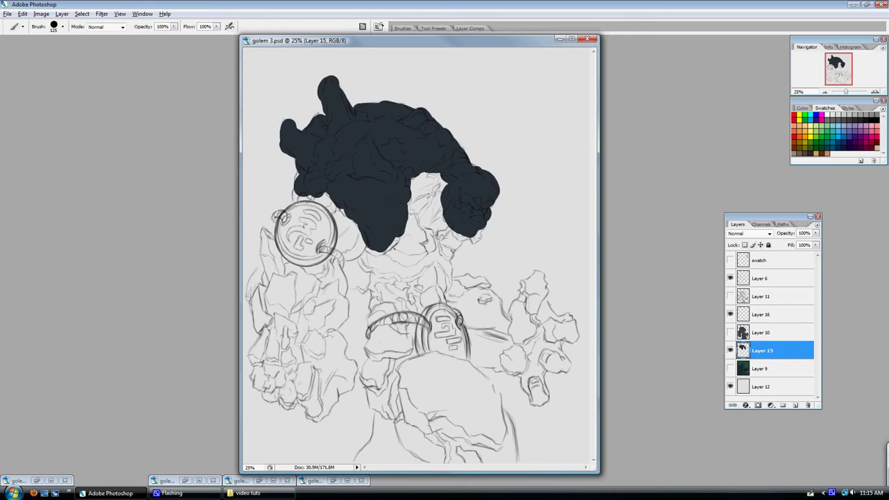
Set the foreground color to dark brown 433e32 and fill in the round shoulder medallion on Layer 15
{"action": "key", "text": "i"}
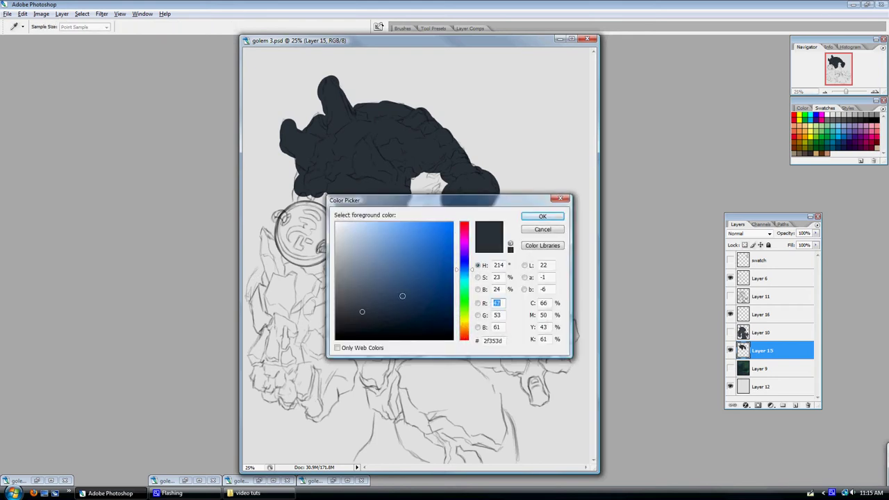
{"action": "left_click", "coordinate": [464, 327]}
{"action": "left_click", "coordinate": [364, 309]}
{"action": "left_click", "coordinate": [553, 216]}
{"action": "key", "text": "b"}
{"action": "mouse_move", "coordinate": [313, 229]}
{"action": "left_mouse_down"}
{"action": "mouse_move", "coordinate": [288, 222]}
{"action": "mouse_move", "coordinate": [318, 218]}
{"action": "mouse_move", "coordinate": [323, 239]}
{"action": "mouse_move", "coordinate": [305, 257]}
{"action": "mouse_move", "coordinate": [293, 252]}
{"action": "mouse_move", "coordinate": [328, 242]}
{"action": "mouse_move", "coordinate": [326, 227]}
{"action": "left_mouse_up"}
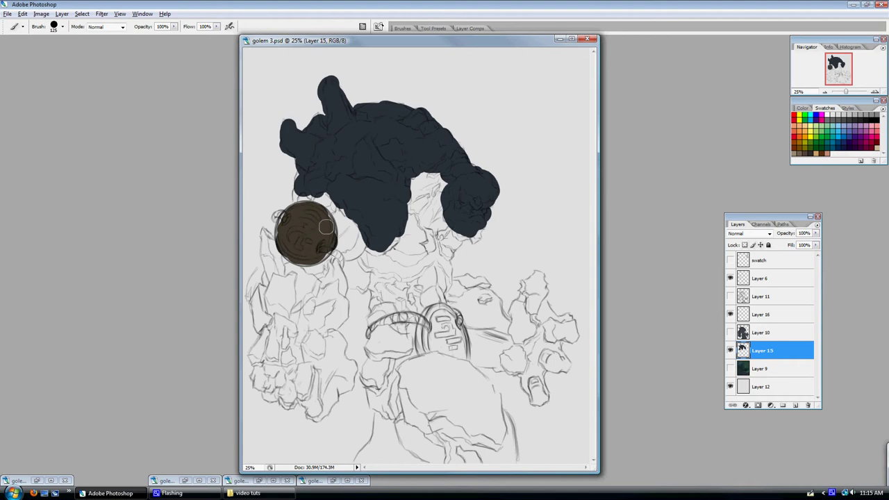
Hide Layer 15, show the flat colors on Layer 10, and toggle Layers 6 and 10 off and on to compare them
{"action": "left_click", "coordinate": [730, 350]}
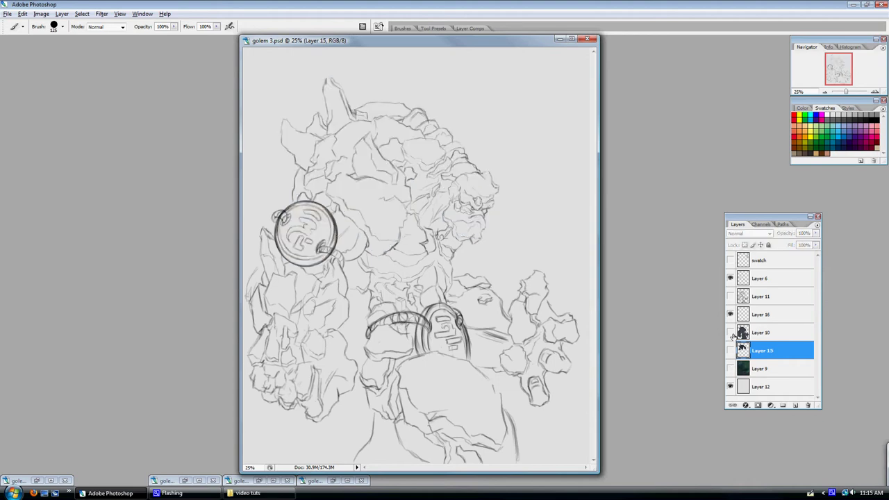
{"action": "left_click", "coordinate": [730, 332]}
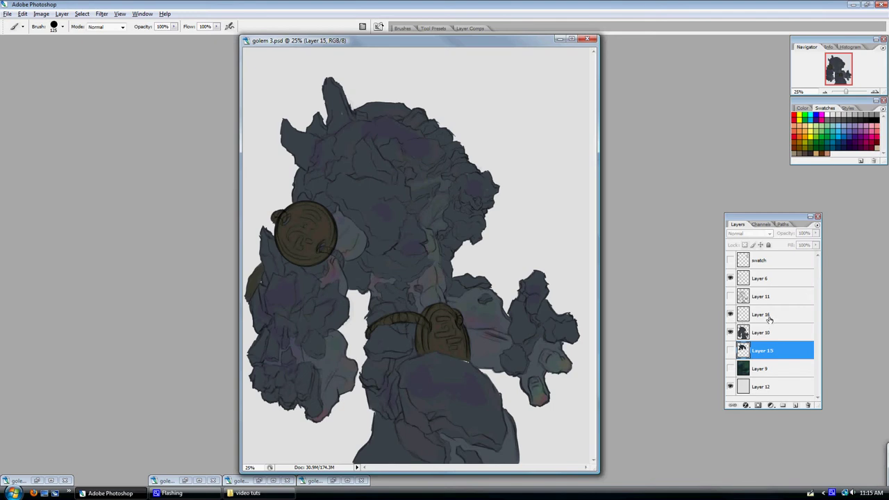
{"action": "left_click", "coordinate": [730, 279]}
{"action": "left_click", "coordinate": [731, 278]}
{"action": "left_click", "coordinate": [730, 332]}
{"action": "left_click", "coordinate": [730, 332]}
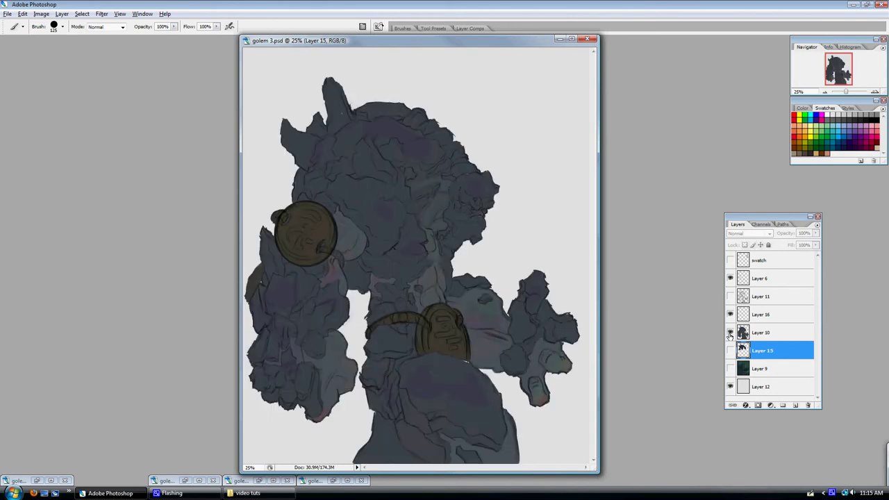
Set the blending mode of Layer 16 to Multiply
{"action": "left_click", "coordinate": [767, 317]}
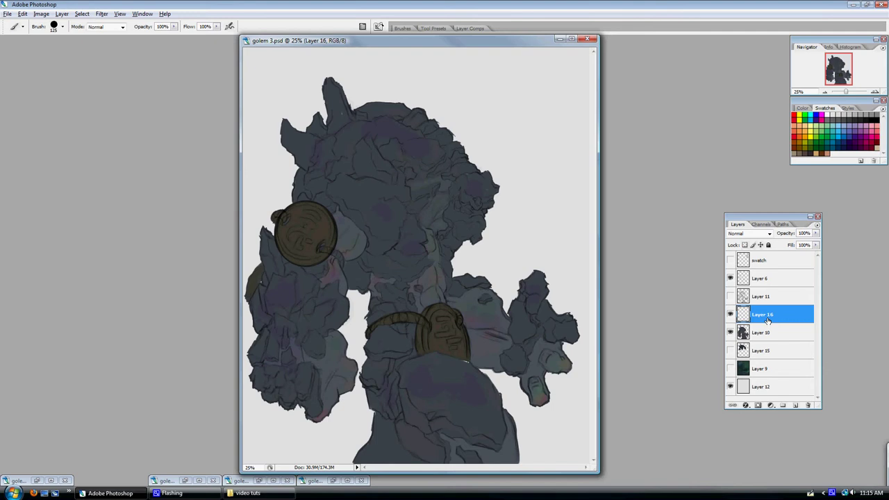
{"action": "left_click", "coordinate": [768, 234]}
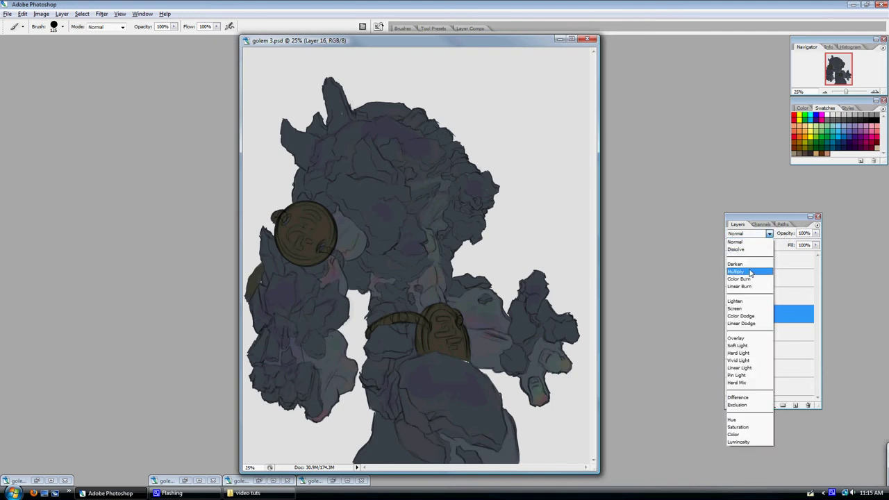
{"action": "left_click", "coordinate": [750, 272]}
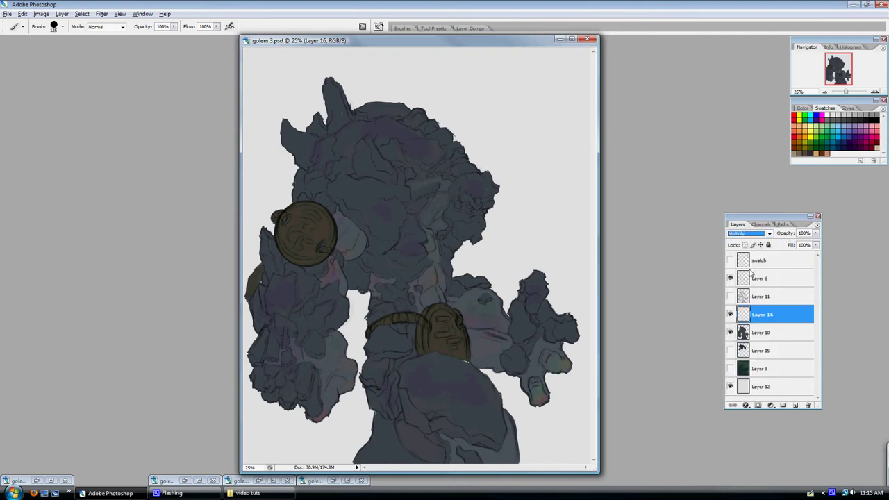
Choose the 30 px square brush preset and set the foreground color to neutral gray 868686
{"action": "right_click", "coordinate": [520, 239]}
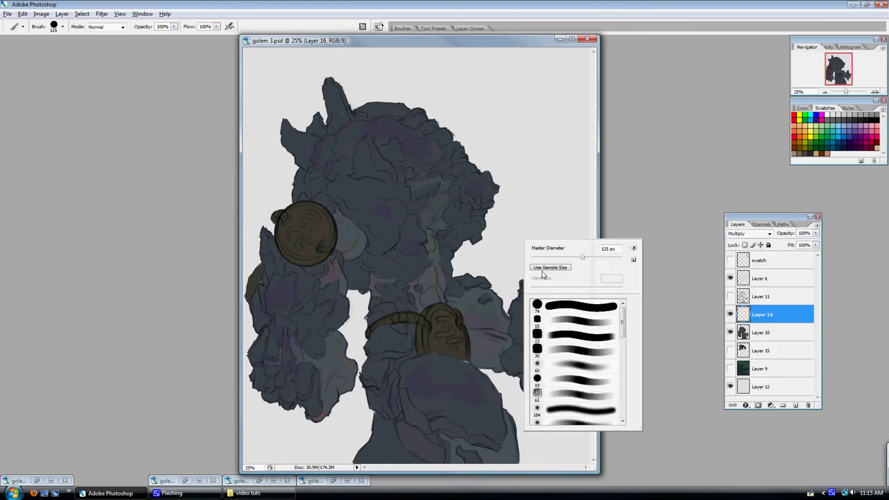
{"action": "left_click", "coordinate": [562, 349]}
{"action": "left_click", "coordinate": [693, 391]}
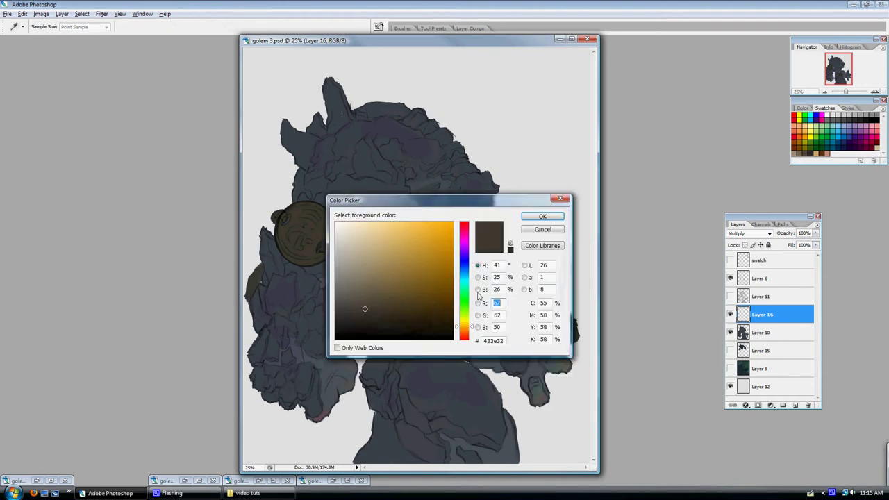
{"action": "left_click", "coordinate": [335, 271]}
{"action": "left_click_drag", "start_coordinate": [333, 272], "coordinate": [328, 278]}
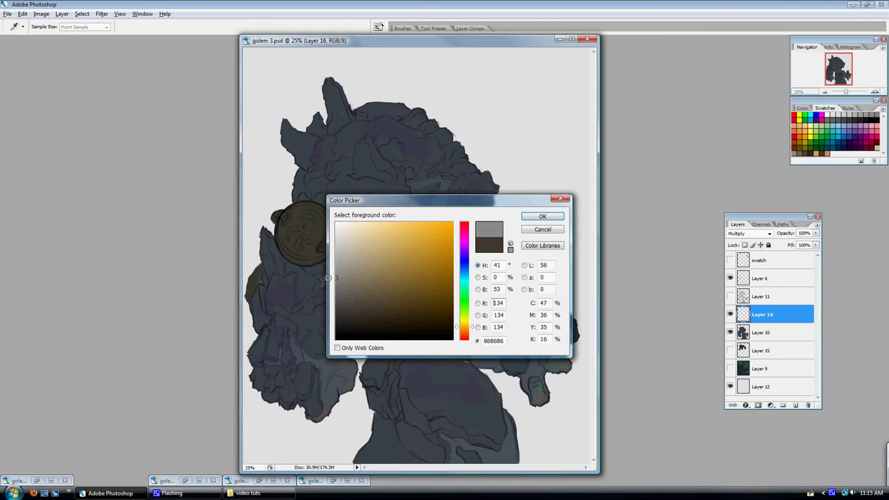
{"action": "left_click", "coordinate": [536, 220]}
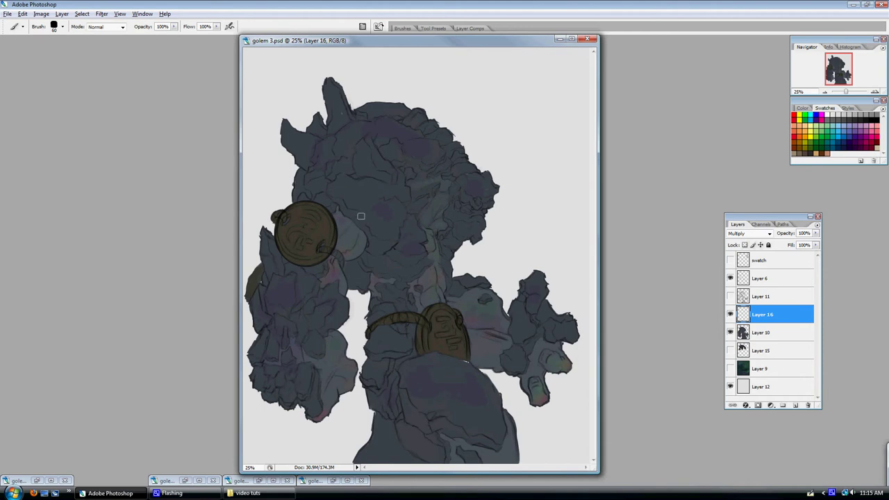
Paint soft gray shadows on Layer 16 under the shoulder plate, chest, forearm and back rocks, plus a sample stroke on the background
{"action": "mouse_move", "coordinate": [366, 229]}
{"action": "left_mouse_down"}
{"action": "mouse_move", "coordinate": [391, 241]}
{"action": "mouse_move", "coordinate": [384, 230]}
{"action": "mouse_move", "coordinate": [411, 229]}
{"action": "mouse_move", "coordinate": [395, 252]}
{"action": "mouse_move", "coordinate": [400, 241]}
{"action": "mouse_move", "coordinate": [401, 257]}
{"action": "mouse_move", "coordinate": [420, 260]}
{"action": "mouse_move", "coordinate": [393, 256]}
{"action": "mouse_move", "coordinate": [384, 274]}
{"action": "mouse_move", "coordinate": [360, 262]}
{"action": "mouse_move", "coordinate": [400, 277]}
{"action": "mouse_move", "coordinate": [372, 269]}
{"action": "mouse_move", "coordinate": [366, 256]}
{"action": "mouse_move", "coordinate": [351, 268]}
{"action": "mouse_move", "coordinate": [356, 277]}
{"action": "mouse_move", "coordinate": [348, 264]}
{"action": "mouse_move", "coordinate": [364, 257]}
{"action": "mouse_move", "coordinate": [354, 274]}
{"action": "mouse_move", "coordinate": [323, 262]}
{"action": "mouse_move", "coordinate": [283, 326]}
{"action": "left_mouse_up"}
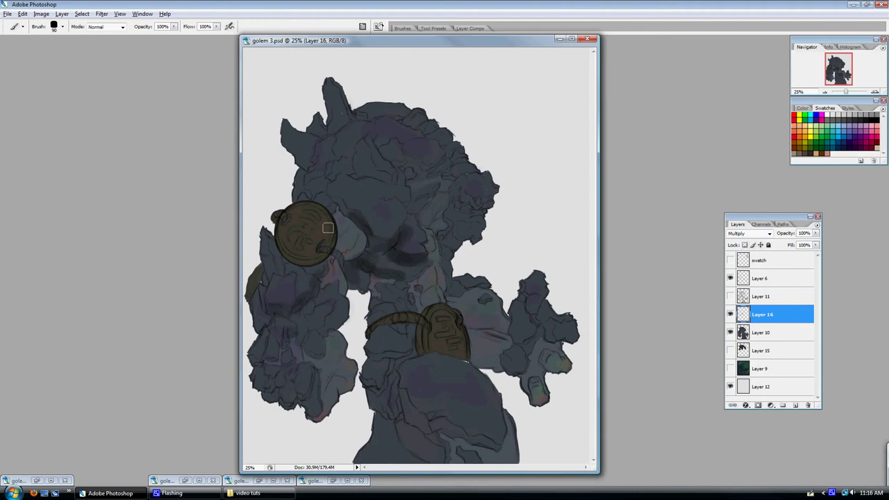
{"action": "key", "text": "]"}
{"action": "mouse_move", "coordinate": [363, 169]}
{"action": "left_mouse_down"}
{"action": "mouse_move", "coordinate": [395, 171]}
{"action": "mouse_move", "coordinate": [376, 156]}
{"action": "mouse_move", "coordinate": [369, 159]}
{"action": "mouse_move", "coordinate": [379, 173]}
{"action": "mouse_move", "coordinate": [340, 162]}
{"action": "mouse_move", "coordinate": [343, 151]}
{"action": "mouse_move", "coordinate": [325, 171]}
{"action": "left_mouse_up"}
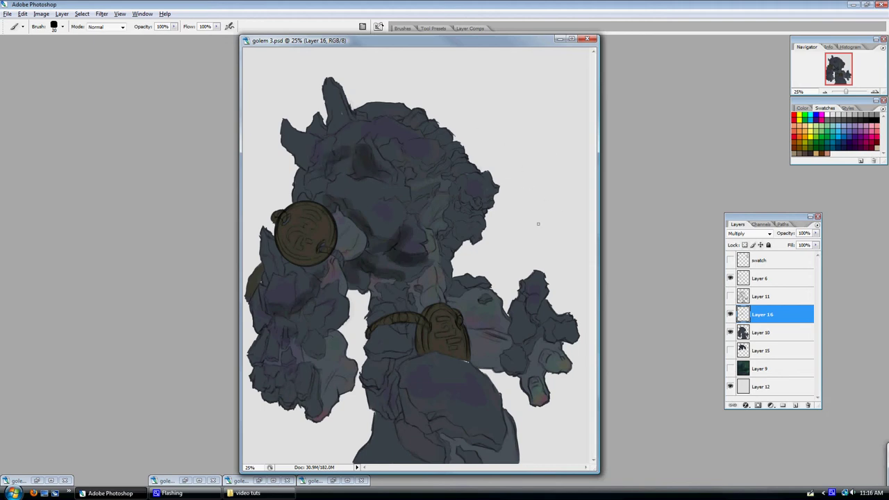
{"action": "mouse_move", "coordinate": [570, 227]}
{"action": "left_mouse_down"}
{"action": "mouse_move", "coordinate": [442, 232]}
{"action": "mouse_move", "coordinate": [540, 229]}
{"action": "left_mouse_up"}
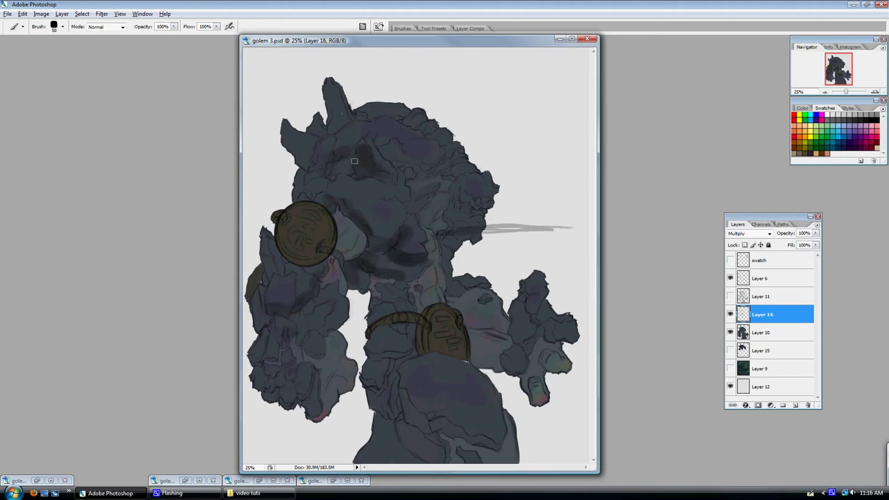
Enlarge the brush up to 125 px and paint gray shadows on Layer 16 over the horn base, upper back, head, waist and forearm
{"action": "key", "text": "]"}
{"action": "key", "text": "]"}
{"action": "left_click_drag", "start_coordinate": [300, 182], "coordinate": [303, 150]}
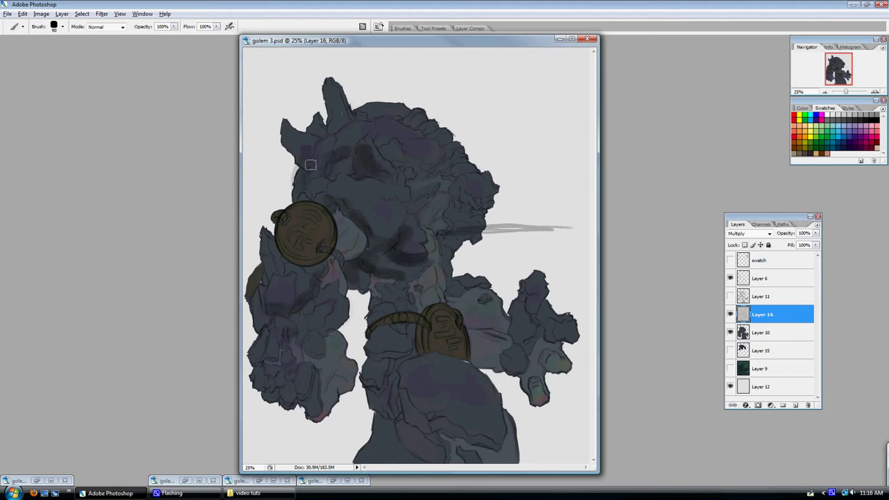
{"action": "key", "text": "]"}
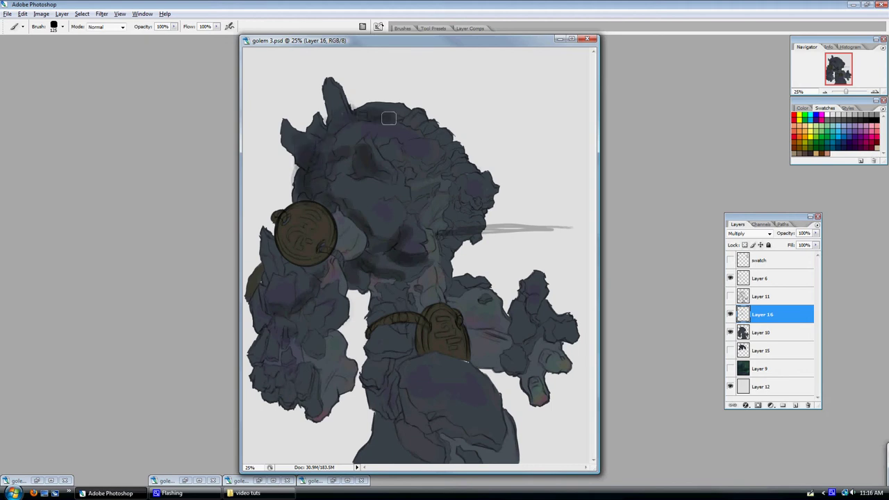
{"action": "mouse_move", "coordinate": [442, 138]}
{"action": "left_mouse_down"}
{"action": "mouse_move", "coordinate": [432, 137]}
{"action": "mouse_move", "coordinate": [442, 146]}
{"action": "left_mouse_up"}
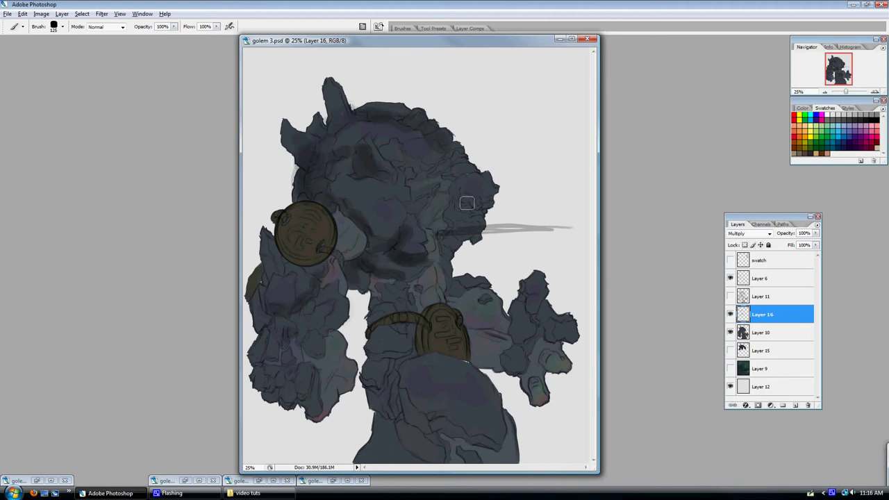
{"action": "left_click_drag", "start_coordinate": [466, 204], "coordinate": [463, 234]}
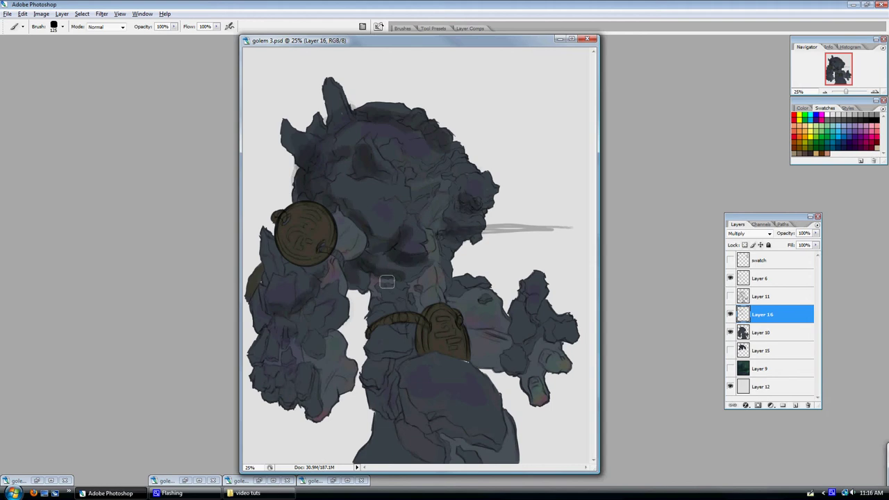
{"action": "left_click_drag", "start_coordinate": [388, 308], "coordinate": [379, 310]}
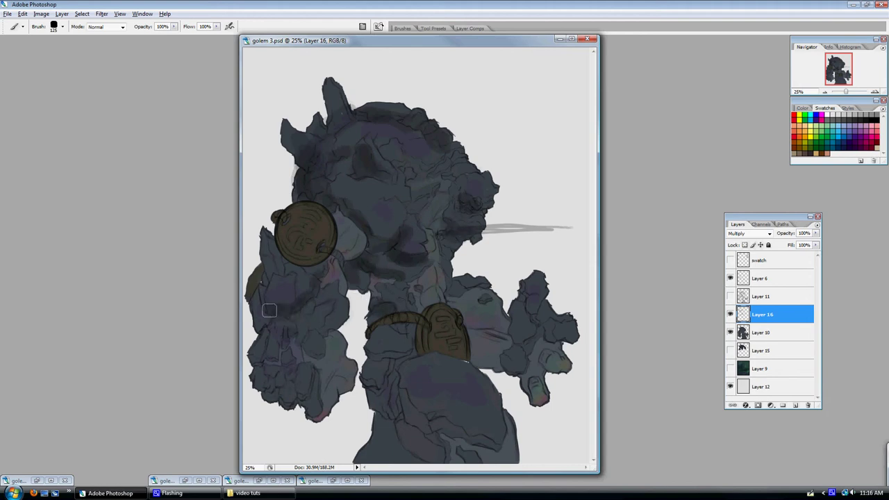
{"action": "mouse_move", "coordinate": [283, 338]}
{"action": "left_mouse_down"}
{"action": "mouse_move", "coordinate": [266, 357]}
{"action": "mouse_move", "coordinate": [284, 357]}
{"action": "left_mouse_up"}
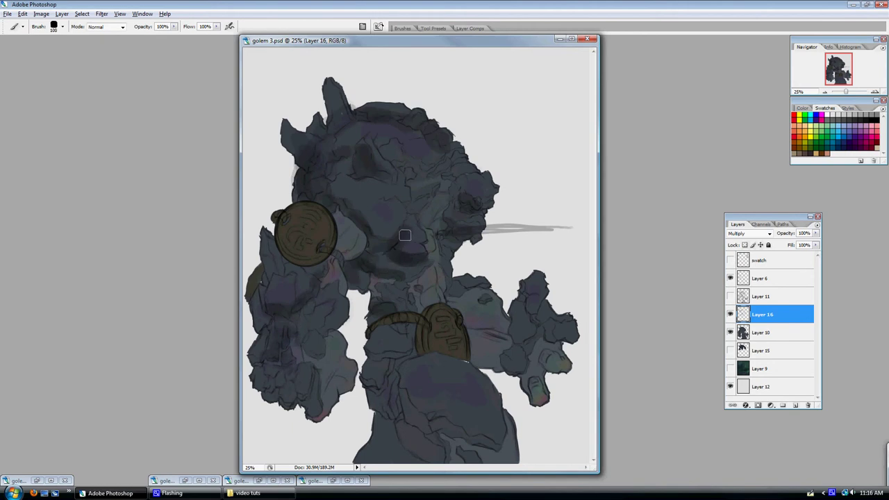
Reduce the brush to 90 px and paint gray shadow bands across the large thigh rock on Layer 16
{"action": "key", "text": "bracketleft"}
{"action": "key", "text": "bracketleft"}
{"action": "left_click_drag", "start_coordinate": [424, 373], "coordinate": [486, 421]}
{"action": "left_click_drag", "start_coordinate": [412, 375], "coordinate": [486, 415]}
{"action": "left_click_drag", "start_coordinate": [415, 380], "coordinate": [480, 414]}
{"action": "left_click_drag", "start_coordinate": [419, 378], "coordinate": [489, 424]}
{"action": "left_click_drag", "start_coordinate": [406, 401], "coordinate": [411, 414]}
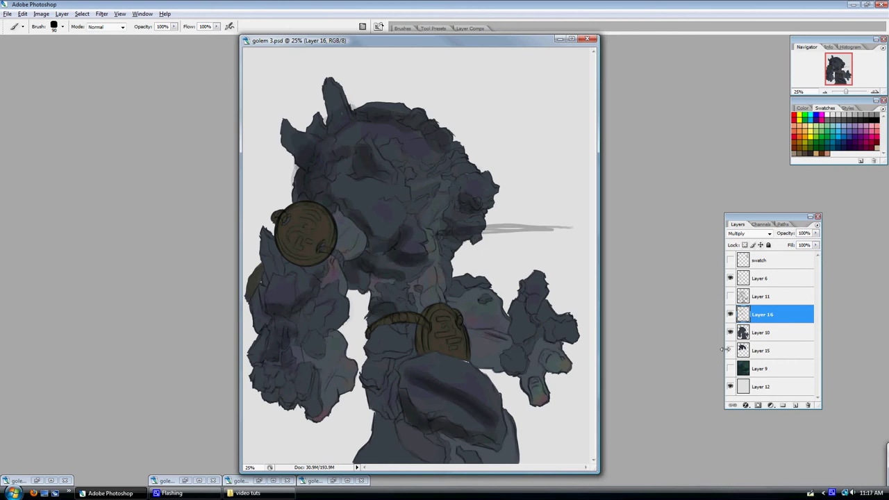
Hide Layer 16, show the shading on Layer 11, and toggle Layers 6, 11 and 10 off and on to compare them
{"action": "left_click", "coordinate": [730, 315]}
{"action": "left_click", "coordinate": [730, 296]}
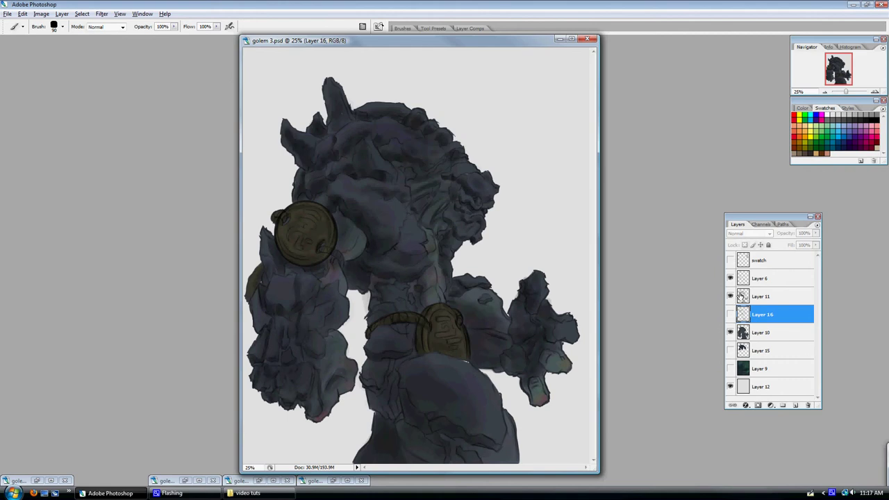
{"action": "left_click", "coordinate": [731, 278]}
{"action": "left_click", "coordinate": [731, 279]}
{"action": "left_click", "coordinate": [730, 296]}
{"action": "left_click", "coordinate": [730, 297]}
{"action": "left_click", "coordinate": [730, 333]}
{"action": "left_click", "coordinate": [730, 332]}
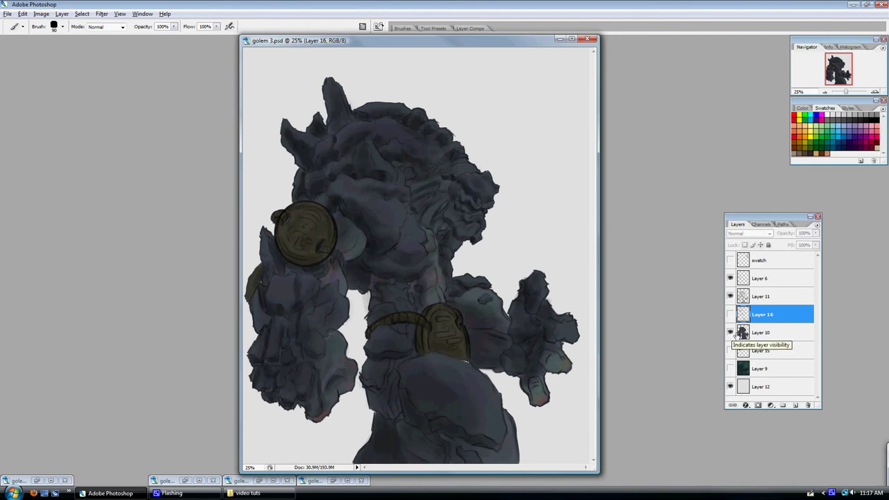
Minimize the current golem document, bring up golem 5.psd, and review the brush's tip shape and other dynamics settings
{"action": "left_click", "coordinate": [559, 39]}
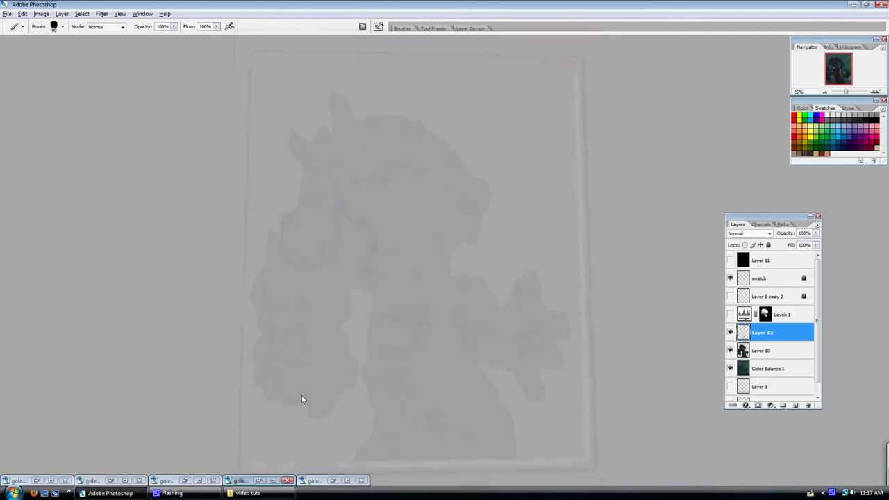
{"action": "left_click", "coordinate": [185, 481]}
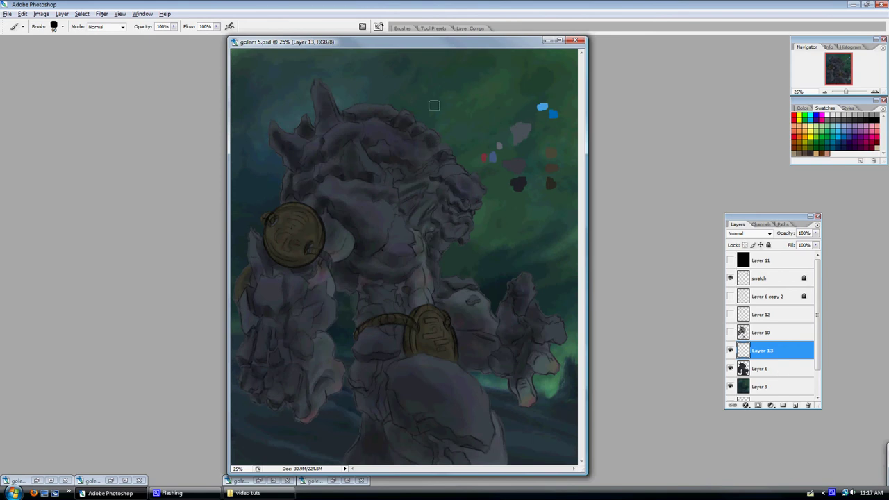
{"action": "left_click", "coordinate": [405, 29]}
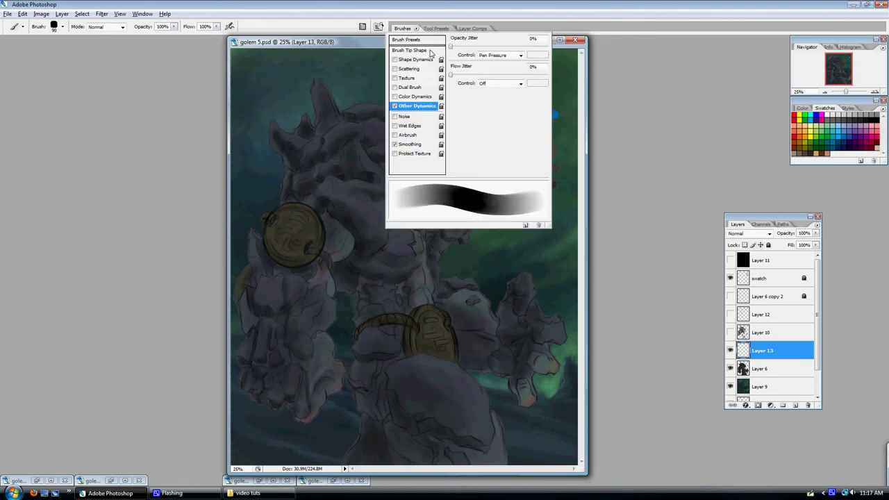
{"action": "left_click", "coordinate": [420, 50]}
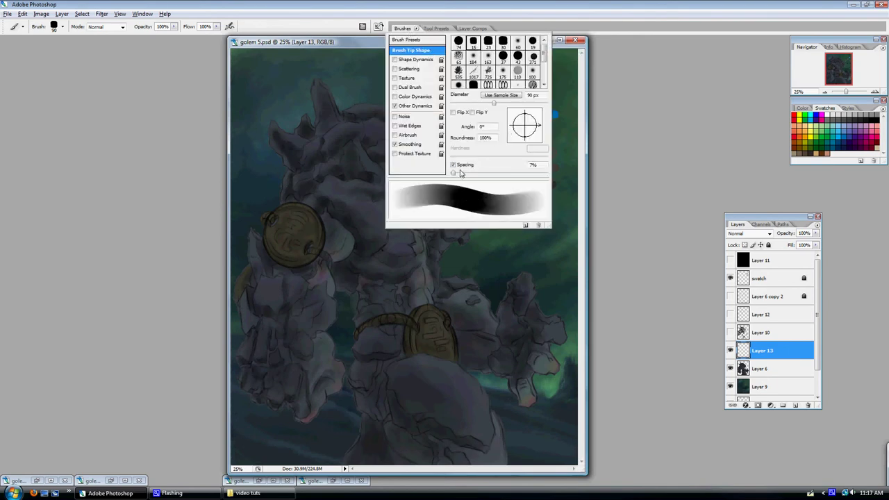
{"action": "left_click", "coordinate": [420, 106]}
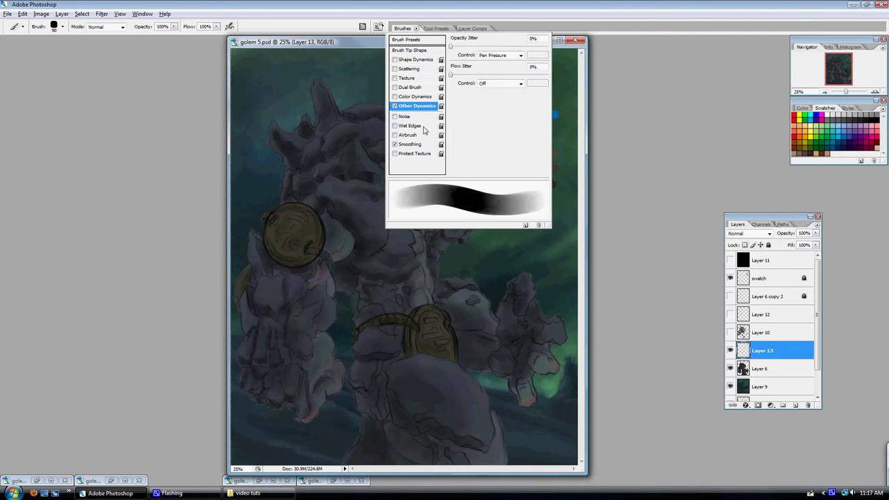
{"action": "left_click", "coordinate": [411, 144]}
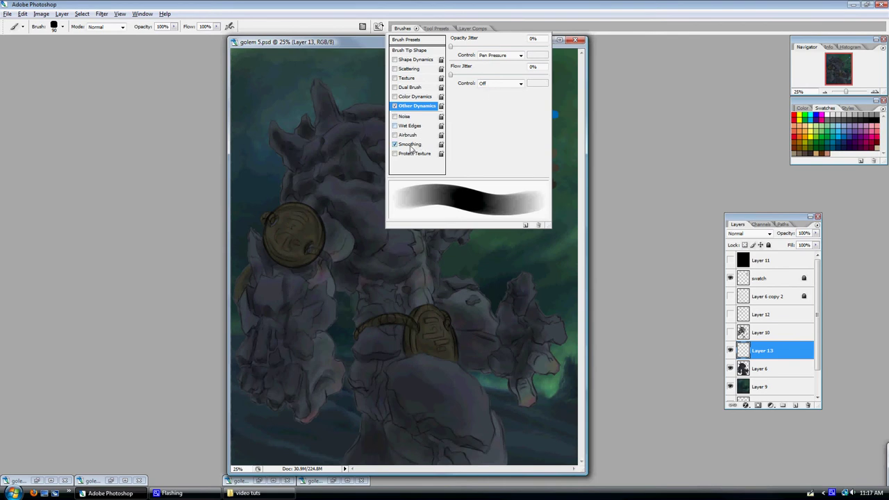
{"action": "left_click", "coordinate": [361, 47]}
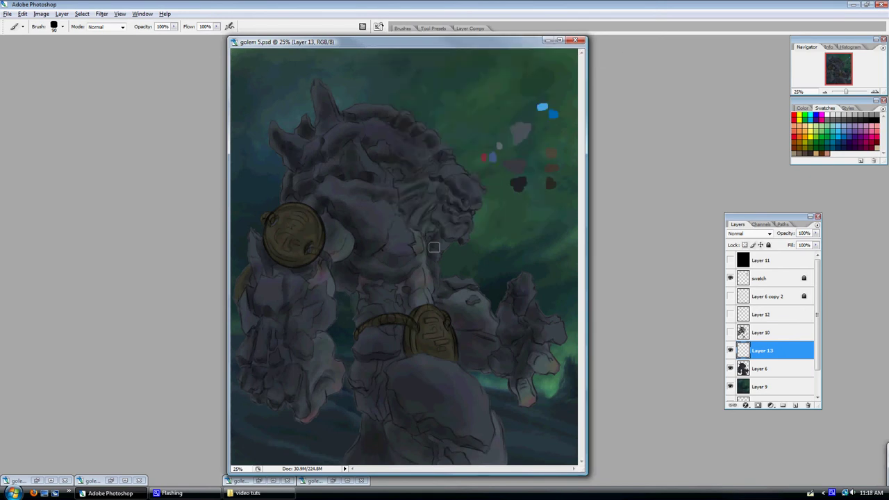
Paint the shoulder plate on Layer 13 with a color sampled from the rock and with the light gray-purple swatch
{"action": "left_click", "coordinate": [359, 220], "text": "alt"}
{"action": "left_click_drag", "start_coordinate": [363, 224], "coordinate": [368, 230]}
{"action": "left_click_drag", "start_coordinate": [337, 213], "coordinate": [371, 254]}
{"action": "left_click", "coordinate": [528, 128], "text": "alt"}
{"action": "mouse_move", "coordinate": [392, 226]}
{"action": "left_mouse_down"}
{"action": "mouse_move", "coordinate": [377, 216]}
{"action": "mouse_move", "coordinate": [388, 212]}
{"action": "mouse_move", "coordinate": [372, 215]}
{"action": "mouse_move", "coordinate": [387, 211]}
{"action": "mouse_move", "coordinate": [355, 218]}
{"action": "mouse_move", "coordinate": [343, 202]}
{"action": "mouse_move", "coordinate": [353, 201]}
{"action": "mouse_move", "coordinate": [349, 194]}
{"action": "left_mouse_up"}
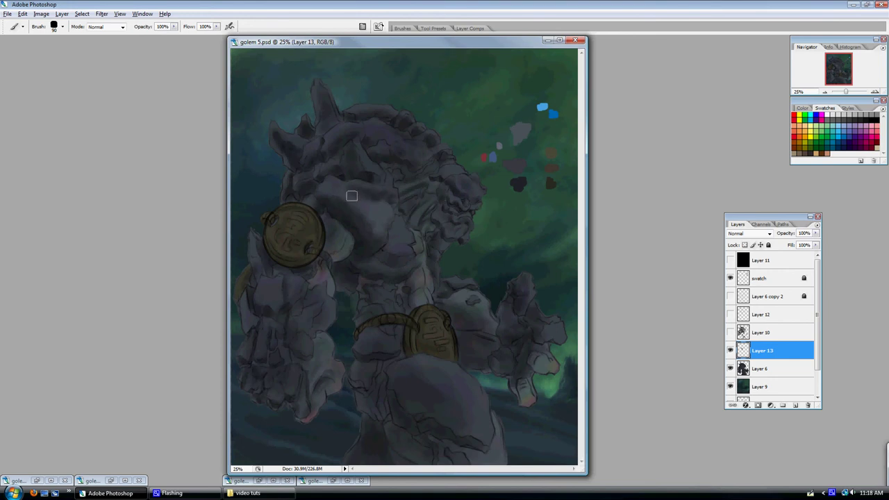
{"action": "left_click_drag", "start_coordinate": [332, 192], "coordinate": [350, 207]}
Sample the dark purple swatch and paint darker tones on the shoulder plate and upper back
{"action": "left_click", "coordinate": [523, 177], "text": "alt"}
{"action": "mouse_move", "coordinate": [394, 222]}
{"action": "left_mouse_down"}
{"action": "mouse_move", "coordinate": [372, 229]}
{"action": "mouse_move", "coordinate": [361, 215]}
{"action": "mouse_move", "coordinate": [379, 234]}
{"action": "left_mouse_up"}
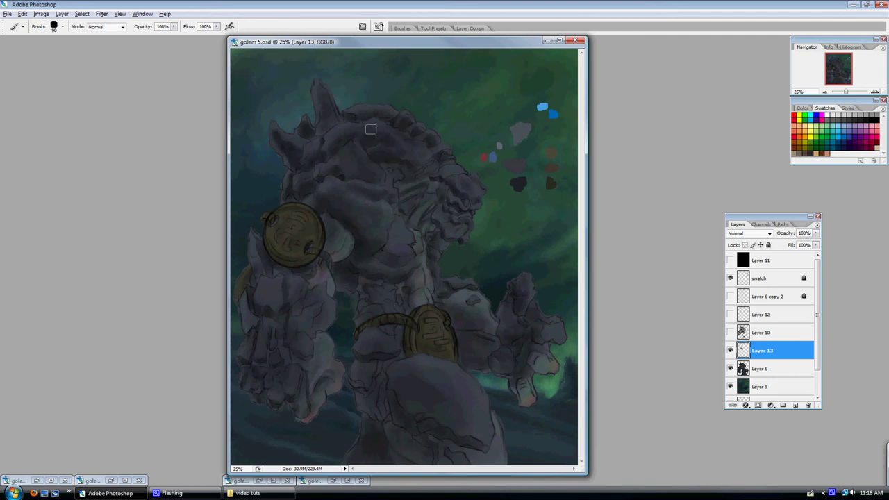
{"action": "mouse_move", "coordinate": [386, 139]}
{"action": "left_mouse_down"}
{"action": "mouse_move", "coordinate": [397, 132]}
{"action": "mouse_move", "coordinate": [375, 127]}
{"action": "mouse_move", "coordinate": [382, 131]}
{"action": "left_mouse_up"}
Lower the brush flow to 68%, sample the green glow beside the hand, and paint a green highlight on the thigh rock
{"action": "left_click", "coordinate": [217, 28]}
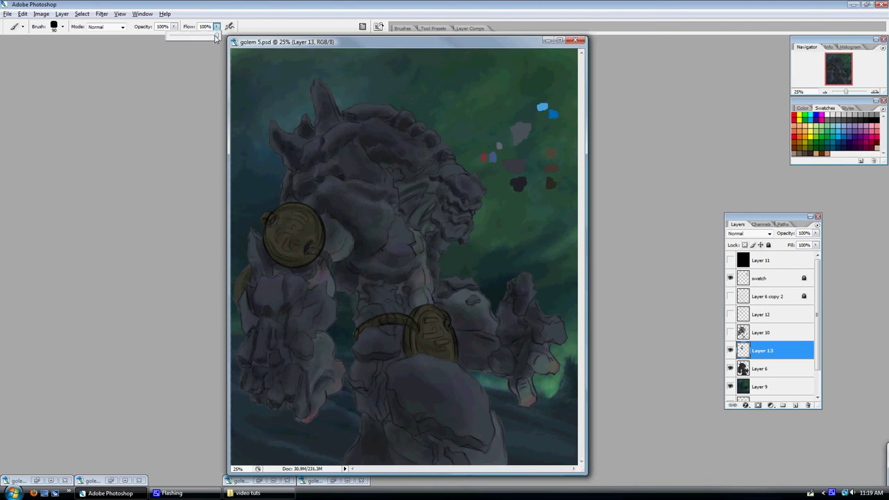
{"action": "mouse_move", "coordinate": [217, 38]}
{"action": "left_mouse_down"}
{"action": "mouse_move", "coordinate": [198, 38]}
{"action": "mouse_move", "coordinate": [207, 38]}
{"action": "left_mouse_up"}
{"action": "left_click", "coordinate": [351, 142]}
{"action": "key", "text": "alt"}
{"action": "left_click", "coordinate": [554, 382], "text": "alt"}
{"action": "mouse_move", "coordinate": [447, 379]}
{"action": "left_mouse_down"}
{"action": "mouse_move", "coordinate": [477, 408]}
{"action": "mouse_move", "coordinate": [450, 379]}
{"action": "mouse_move", "coordinate": [474, 407]}
{"action": "mouse_move", "coordinate": [465, 394]}
{"action": "left_mouse_up"}
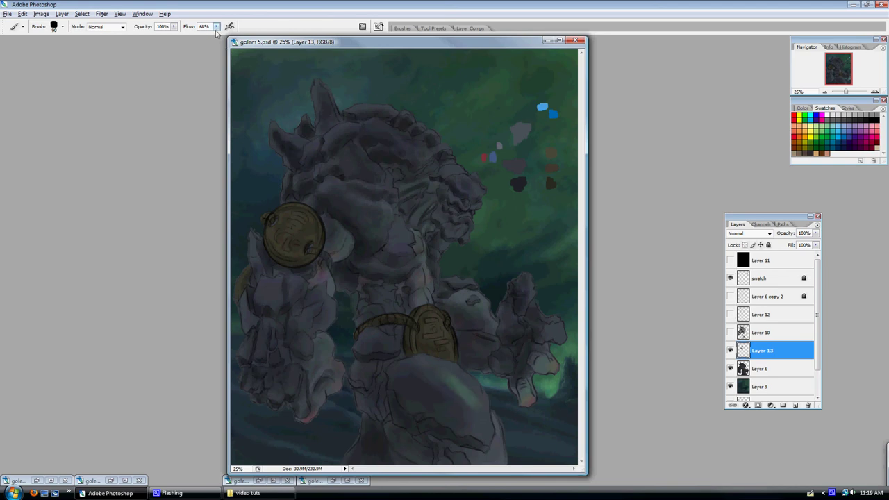
Set the brush flow to 100% and paint dark strokes on the upper part of the thigh rock
{"action": "left_click", "coordinate": [216, 28]}
{"action": "left_click_drag", "start_coordinate": [219, 38], "coordinate": [258, 35]}
{"action": "left_click", "coordinate": [289, 27]}
{"action": "mouse_move", "coordinate": [421, 375]}
{"action": "left_mouse_down"}
{"action": "mouse_move", "coordinate": [412, 375]}
{"action": "mouse_move", "coordinate": [460, 384]}
{"action": "mouse_move", "coordinate": [420, 383]}
{"action": "mouse_move", "coordinate": [442, 401]}
{"action": "left_mouse_up"}
Show the detailed rock rendering on Layer 10 and toggle the glowing runes of Layer 12 on and off
{"action": "left_click", "coordinate": [730, 332]}
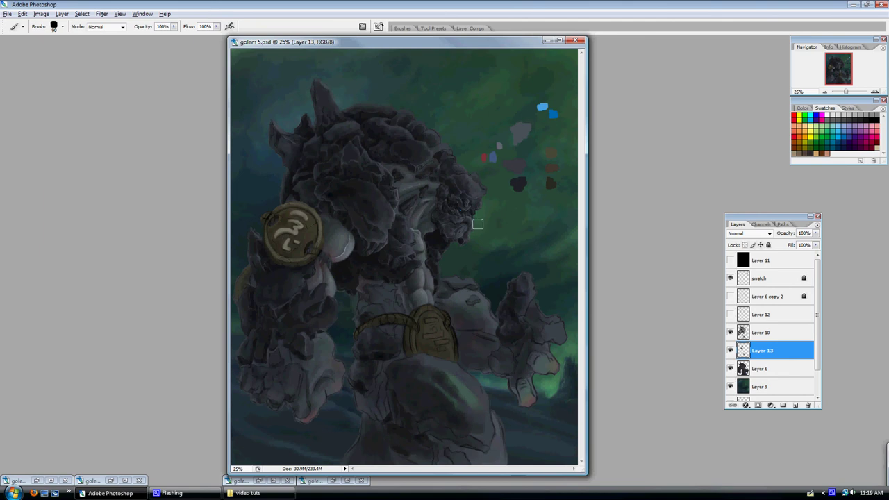
{"action": "left_click", "coordinate": [730, 315]}
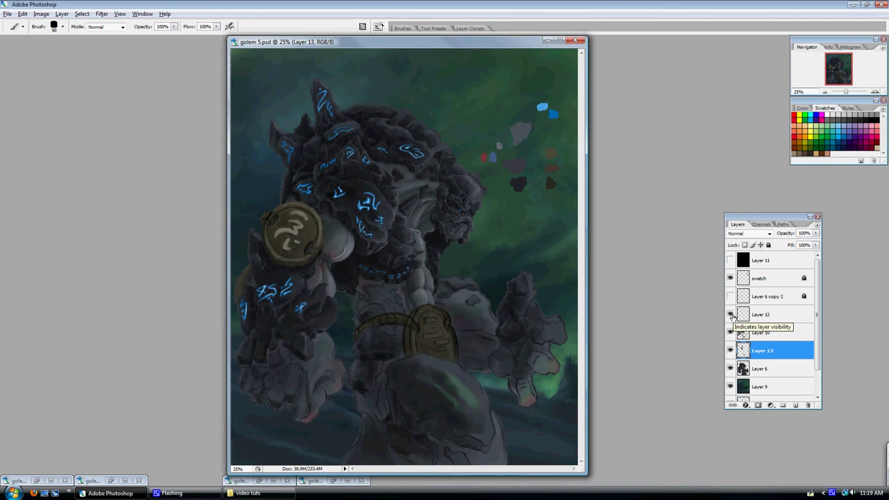
{"action": "left_click", "coordinate": [730, 315]}
Add a new layer above Layer 10 and sample the darker blue swatch as the paint color
{"action": "left_click", "coordinate": [787, 334]}
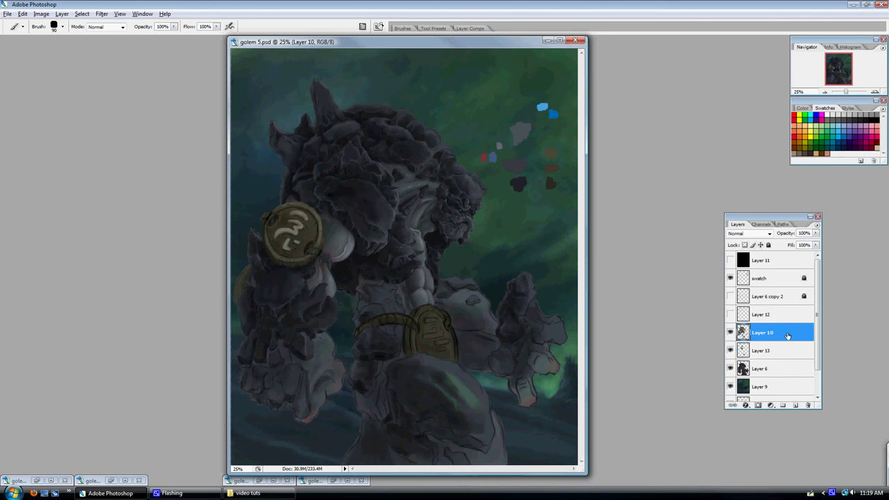
{"action": "left_click", "coordinate": [794, 405]}
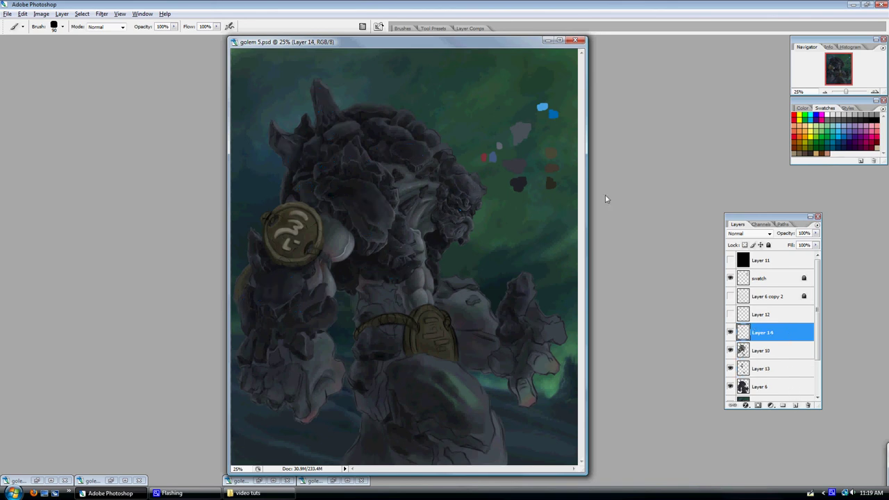
{"action": "key", "text": "alt"}
Zoom to 66.67% on the shoulder plate and paint a blue rune there on Layer 14 with a small brush of up to 20 px
{"action": "key", "text": "ctrl+plus"}
{"action": "key", "text": "ctrl+plus"}
{"action": "key", "text": "ctrl+plus"}
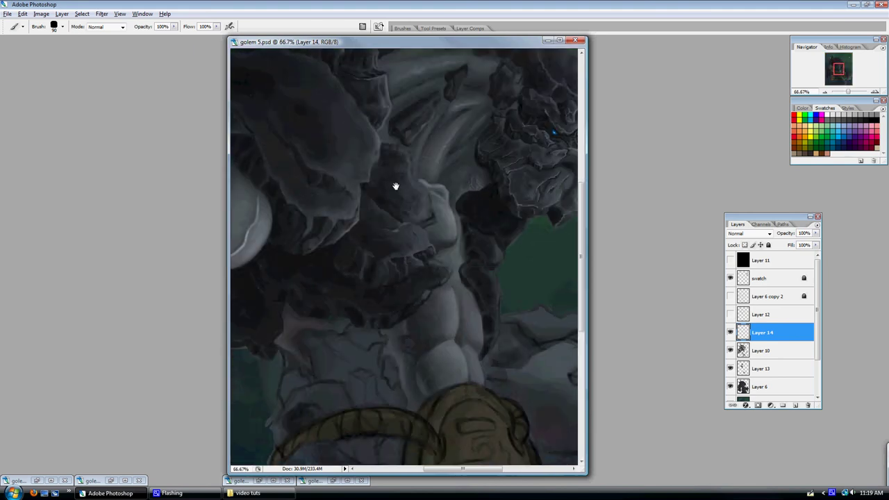
{"action": "left_click_drag", "start_coordinate": [396, 187], "coordinate": [549, 259]}
{"action": "key", "text": "bracketleft"}
{"action": "key", "text": "bracketleft"}
{"action": "key", "text": "bracketleft"}
{"action": "key", "text": "bracketleft"}
{"action": "key", "text": "bracketleft"}
{"action": "key", "text": "bracketleft"}
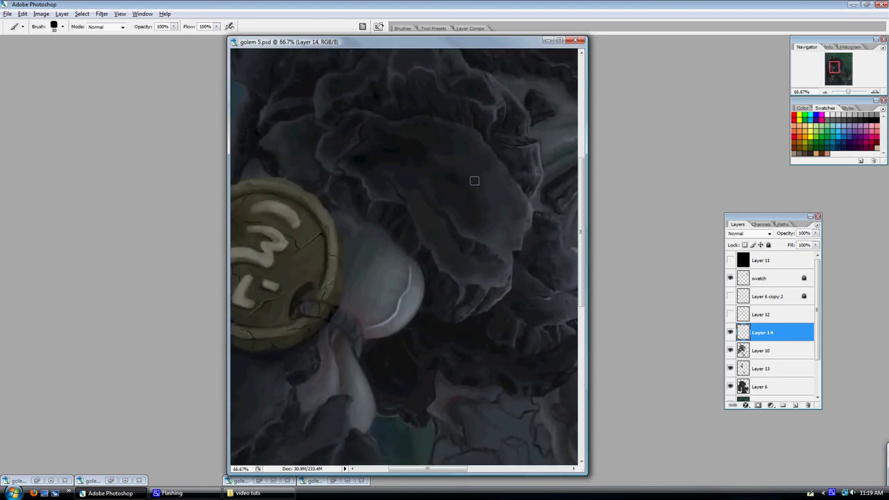
{"action": "key", "text": "bracketleft"}
{"action": "key", "text": "bracketleft"}
{"action": "key", "text": "bracketleft"}
{"action": "mouse_move", "coordinate": [447, 162]}
{"action": "left_mouse_down"}
{"action": "mouse_move", "coordinate": [472, 163]}
{"action": "mouse_move", "coordinate": [478, 189]}
{"action": "mouse_move", "coordinate": [484, 179]}
{"action": "mouse_move", "coordinate": [474, 207]}
{"action": "mouse_move", "coordinate": [459, 200]}
{"action": "mouse_move", "coordinate": [472, 214]}
{"action": "left_mouse_up"}
{"action": "key", "text": "bracketright"}
{"action": "key", "text": "bracketright"}
{"action": "mouse_move", "coordinate": [427, 176]}
{"action": "left_mouse_down"}
{"action": "mouse_move", "coordinate": [453, 174]}
{"action": "mouse_move", "coordinate": [444, 193]}
{"action": "mouse_move", "coordinate": [432, 177]}
{"action": "left_mouse_up"}
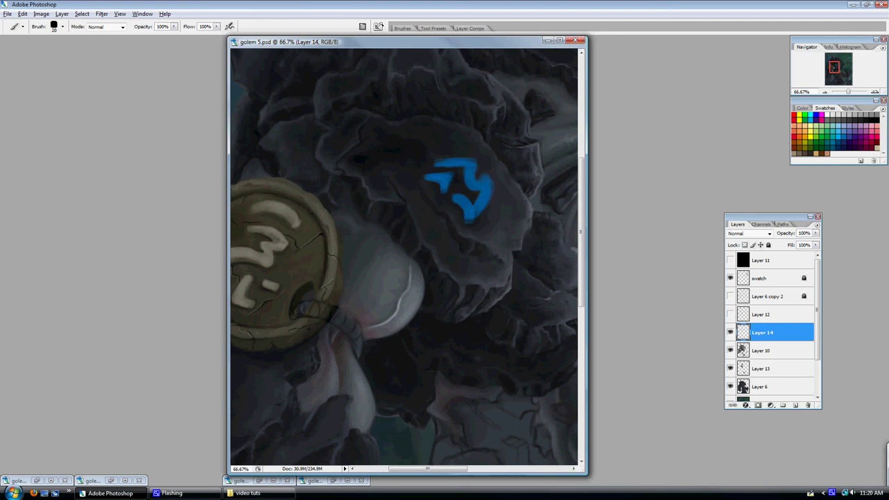
Trim the blue rune's edges into sharp, tapered shapes with a 10 px eraser
{"action": "key", "text": "e"}
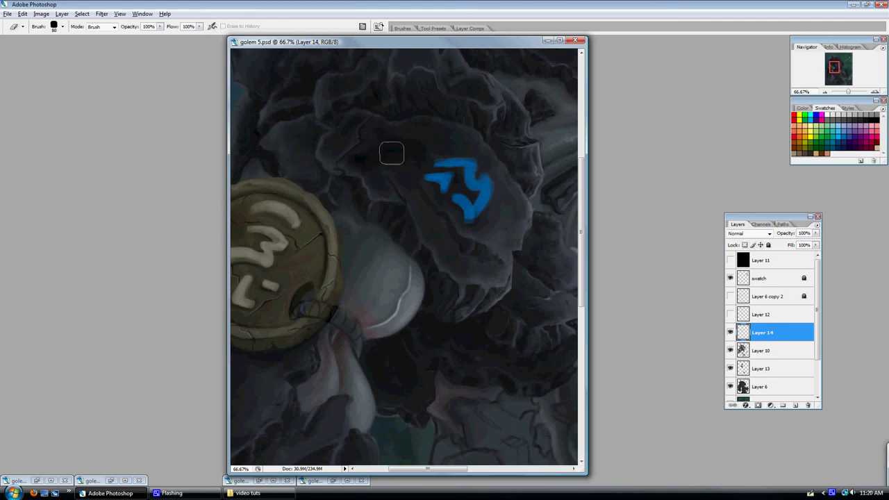
{"action": "key", "text": "bracketleft"}
{"action": "key", "text": "bracketleft"}
{"action": "key", "text": "bracketleft"}
{"action": "key", "text": "bracketleft"}
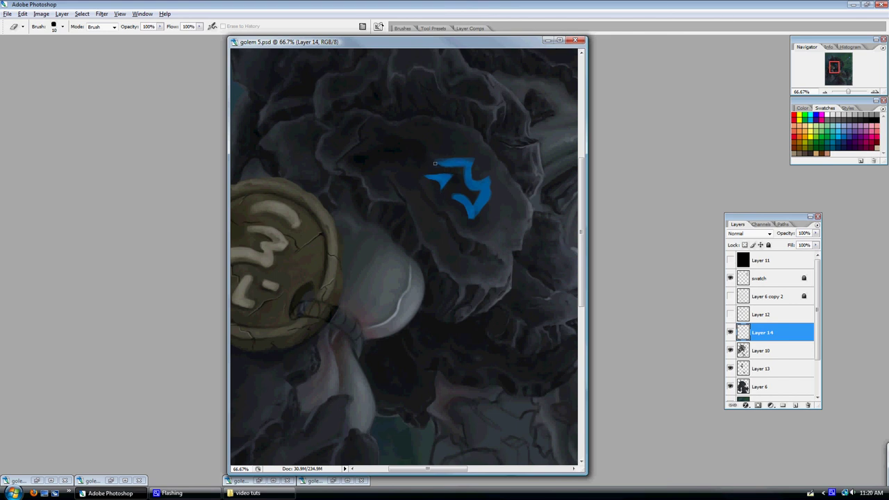
{"action": "left_click_drag", "start_coordinate": [433, 158], "coordinate": [461, 160]}
Hide Layer 14, show the finished runes on Layer 12, and return the view to 25%
{"action": "left_click", "coordinate": [730, 332]}
{"action": "left_click", "coordinate": [729, 315]}
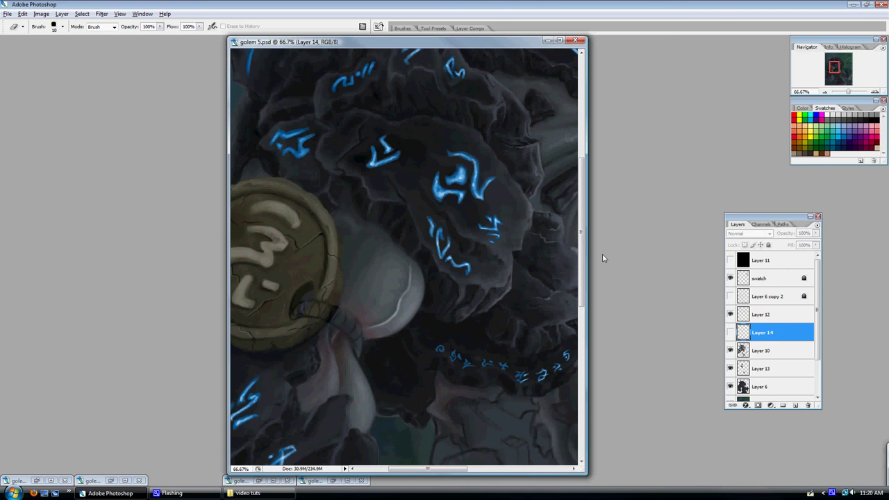
{"action": "key", "text": "ctrl+minus"}
{"action": "key", "text": "ctrl+minus"}
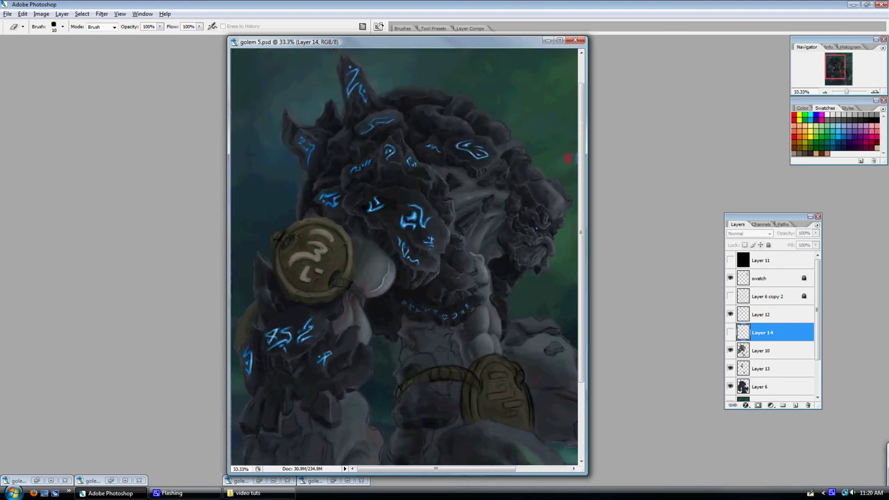
{"action": "key", "text": "ctrl+minus"}
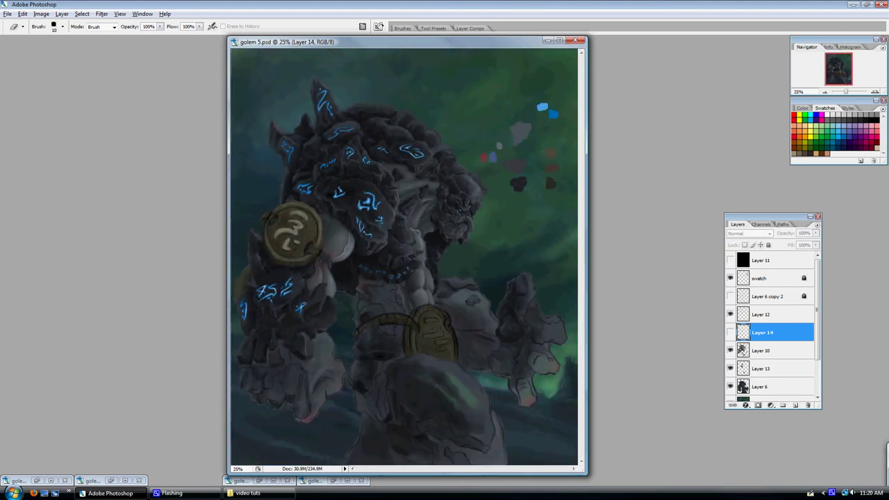